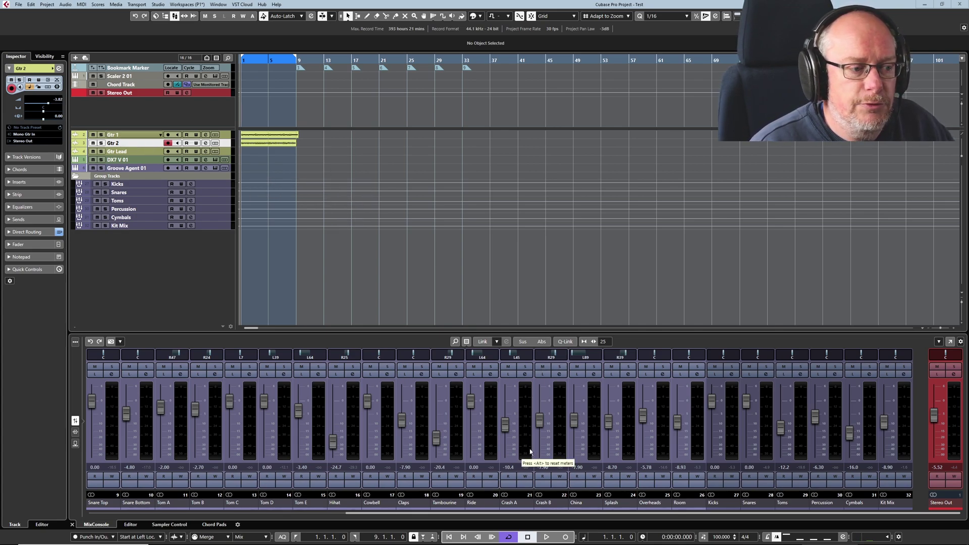
# Play the project briefly, then select Gtr 1 together with Gtr 2.
pyautogui.click(546, 537)
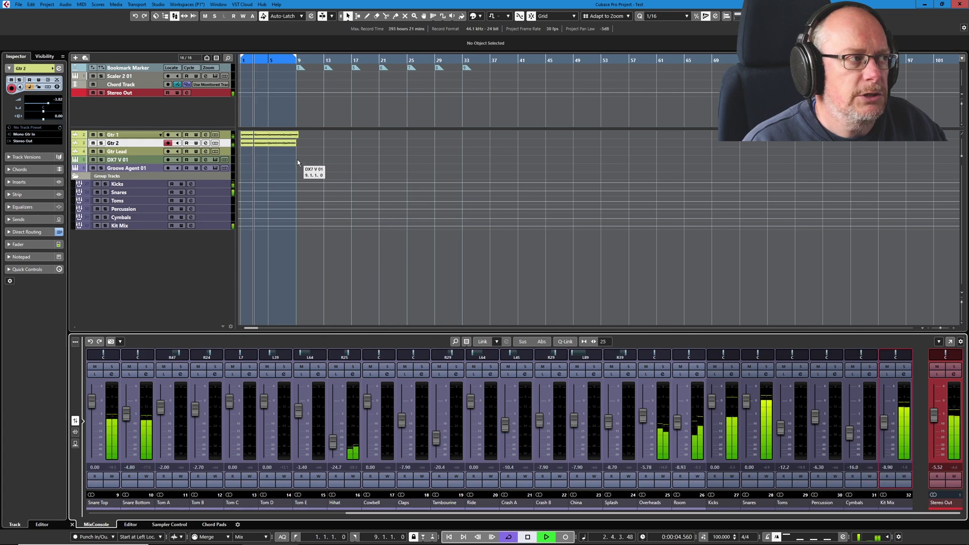
pyautogui.press('space')
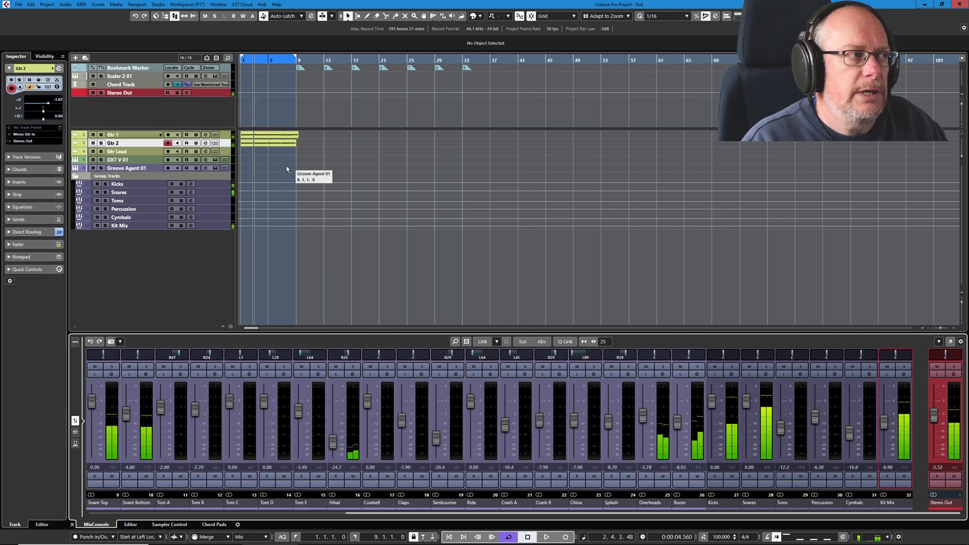
pyautogui.click(143, 137)
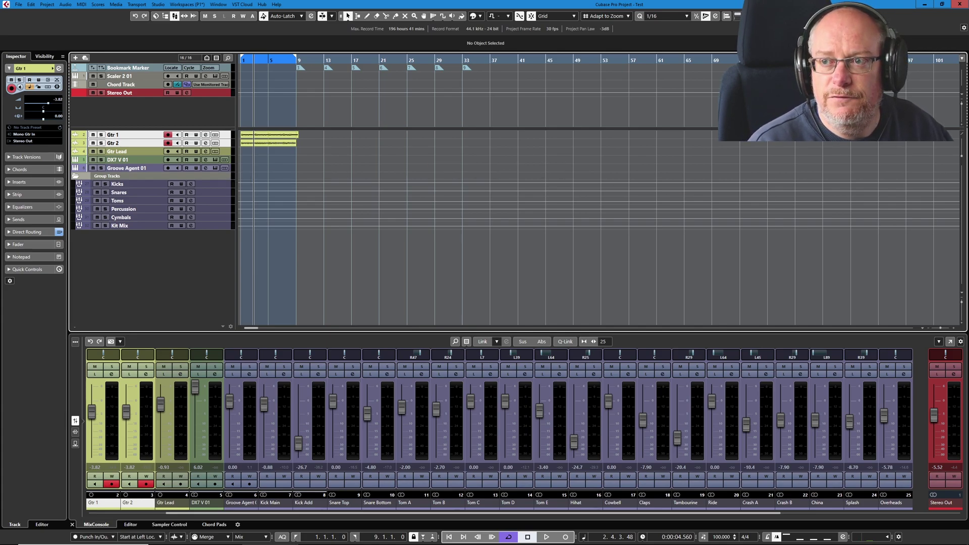
# Add a stereo group channel named 'Gtr Sub' fed by Gtr 1 and Gtr 2, then resume playback.
pyautogui.press('F3')
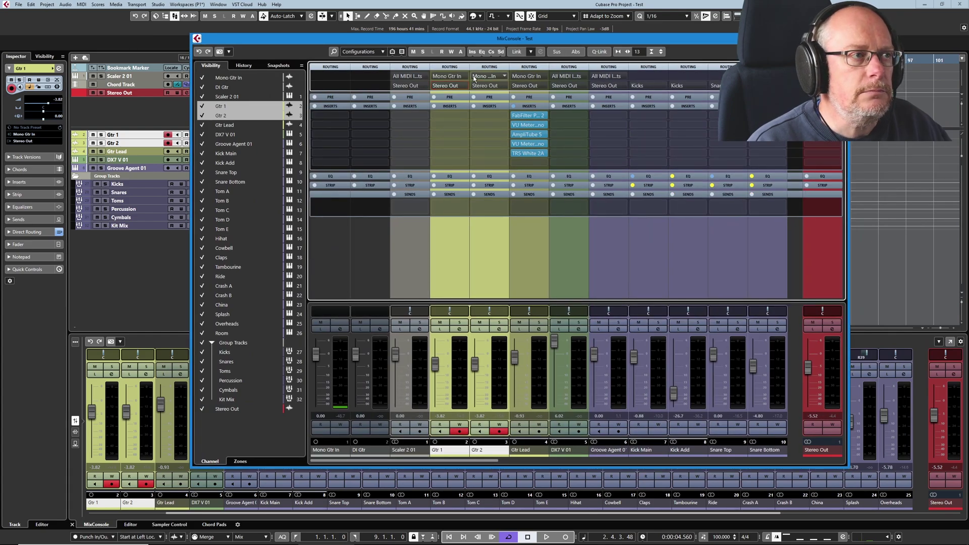
pyautogui.rightClick(444, 380)
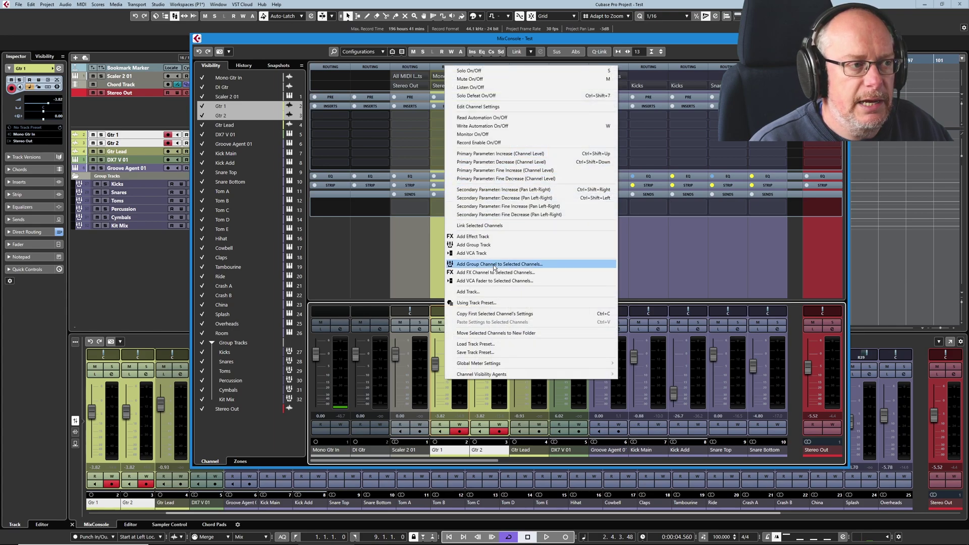
pyautogui.click(511, 265)
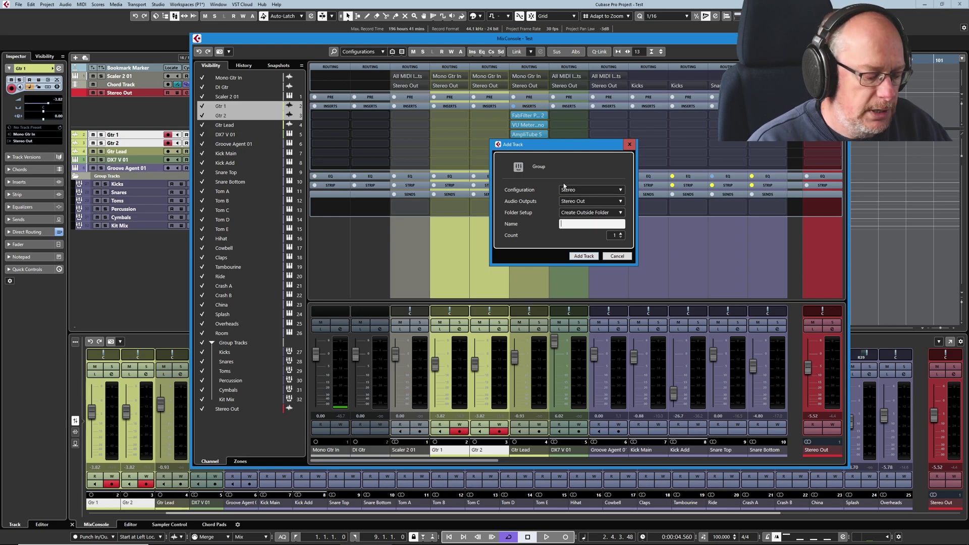
pyautogui.write('Gtr Sub')
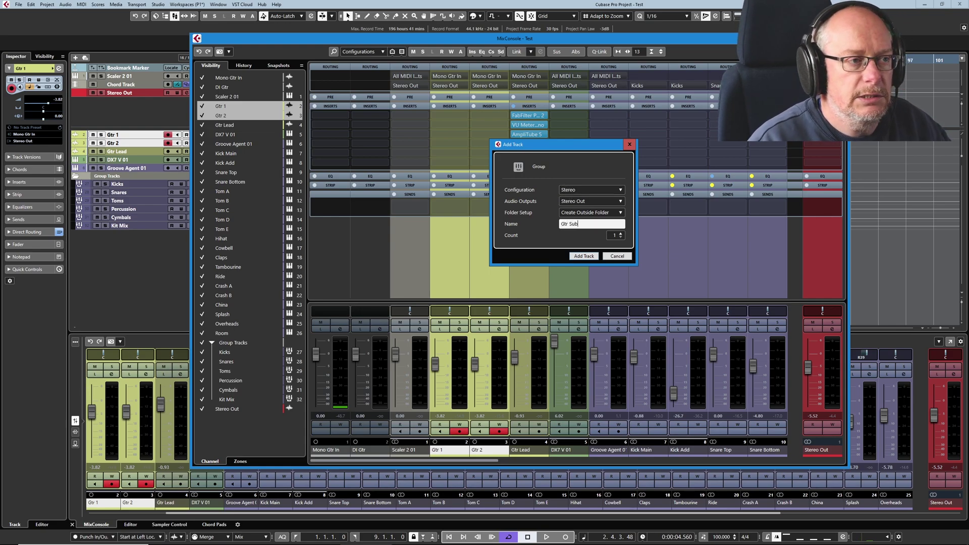
pyautogui.click(586, 256)
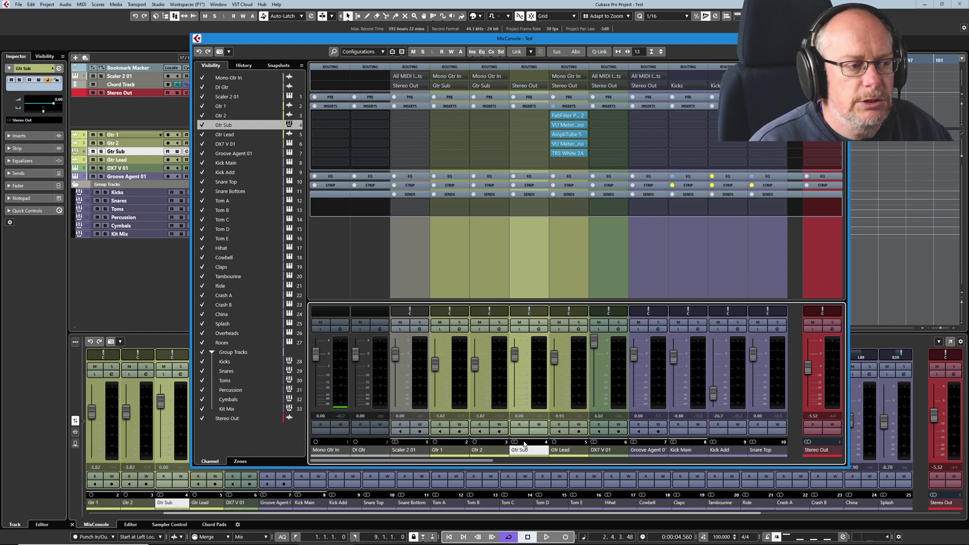
pyautogui.click(546, 537)
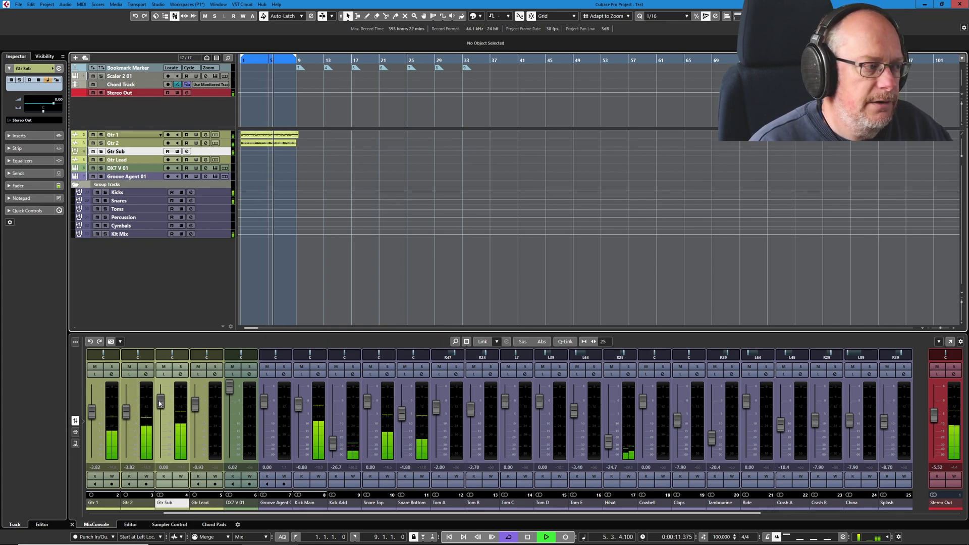
# Set the Gtr Sub fader to 0.65 and load FabFilter Pro-C 2 into its first insert slot.
pyautogui.moveTo(160, 402)
pyautogui.mouseDown()
pyautogui.moveTo(158, 442)
pyautogui.moveTo(174, 389)
pyautogui.mouseUp()
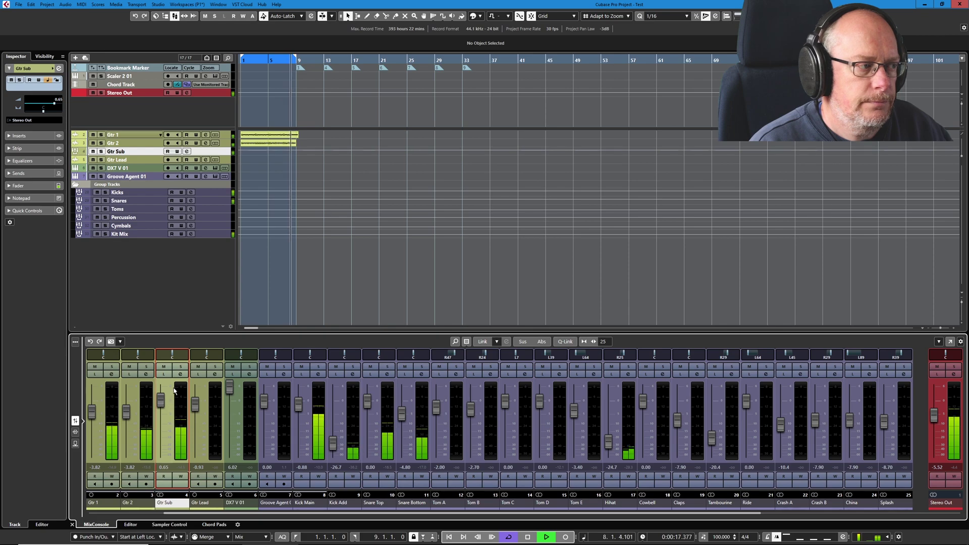
pyautogui.click(180, 375)
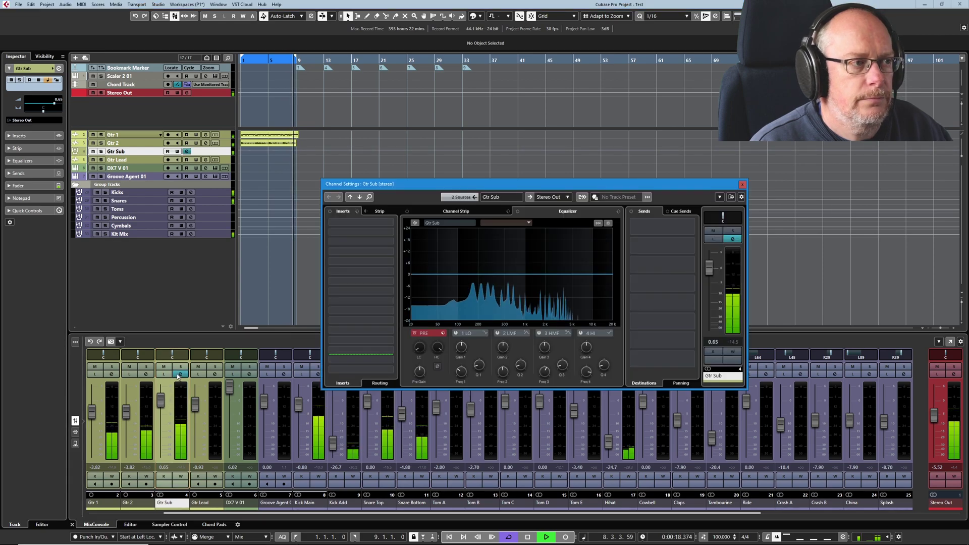
pyautogui.click(392, 225)
pyautogui.click(365, 255)
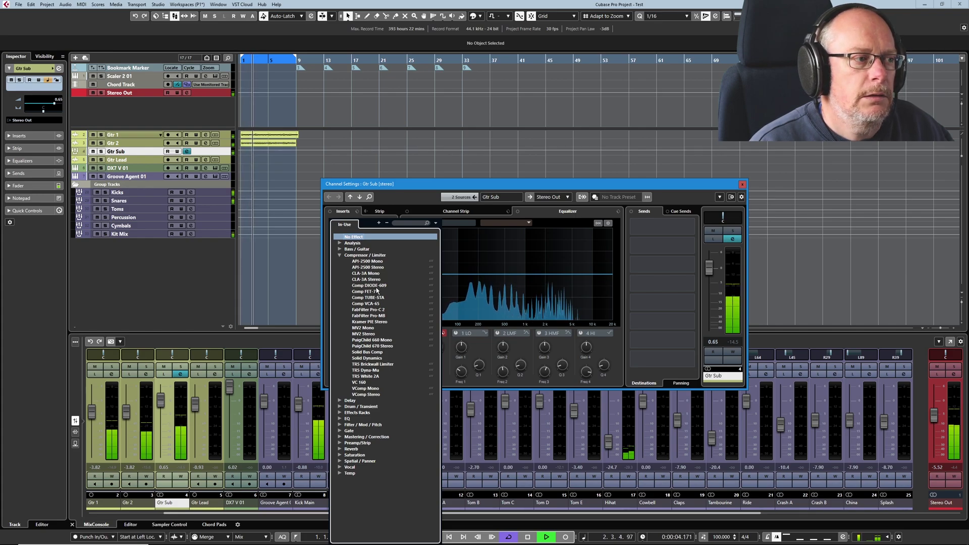
pyautogui.click(367, 309)
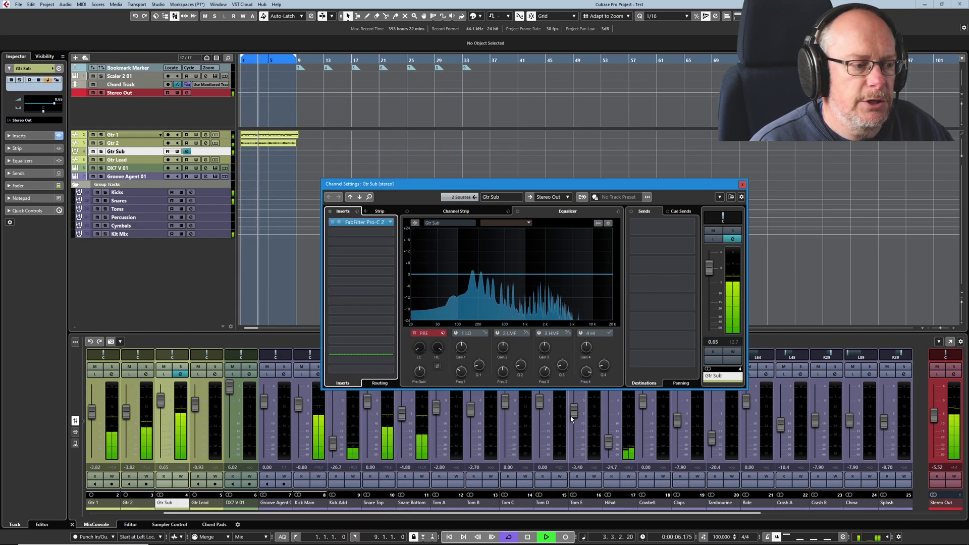
pyautogui.press('space')
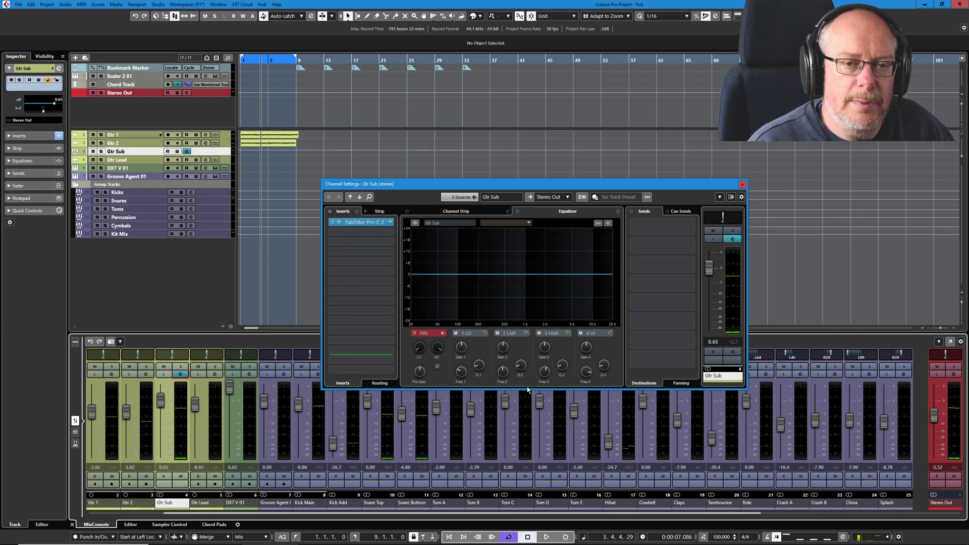
# Open the Pro-C 2 editor on Gtr Sub, enable its side-chain, and arrange the windows.
pyautogui.click(372, 225)
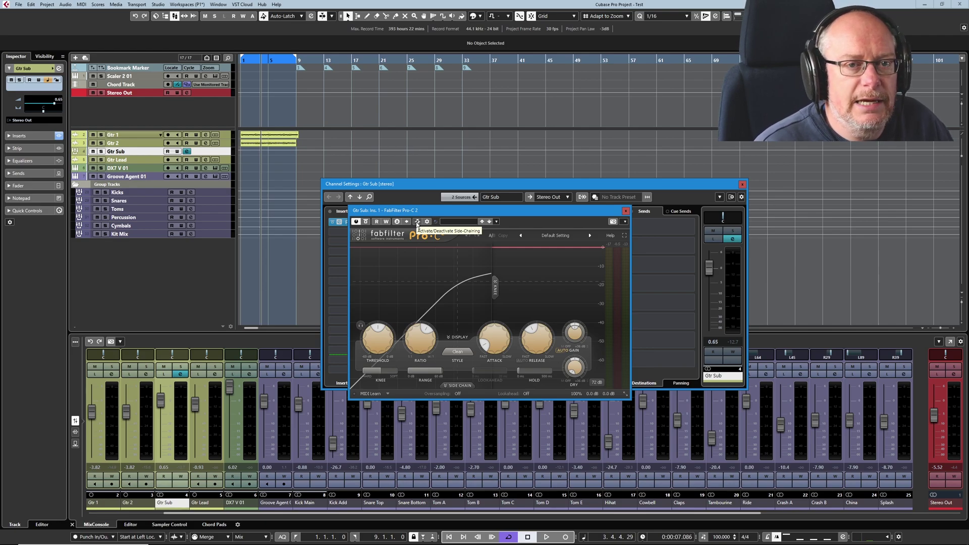
pyautogui.click(418, 222)
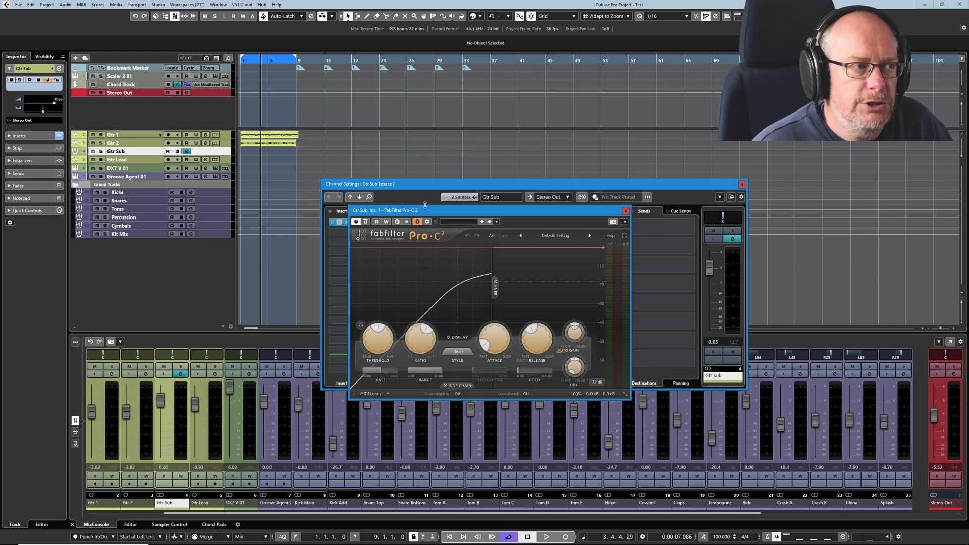
pyautogui.moveTo(543, 213); pyautogui.dragTo(401, 117)
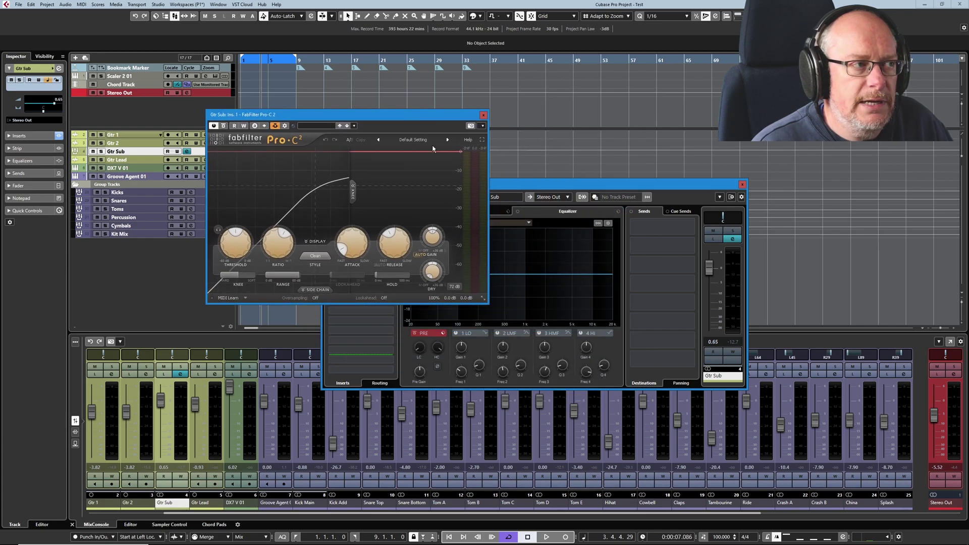
pyautogui.moveTo(609, 180); pyautogui.dragTo(767, 217)
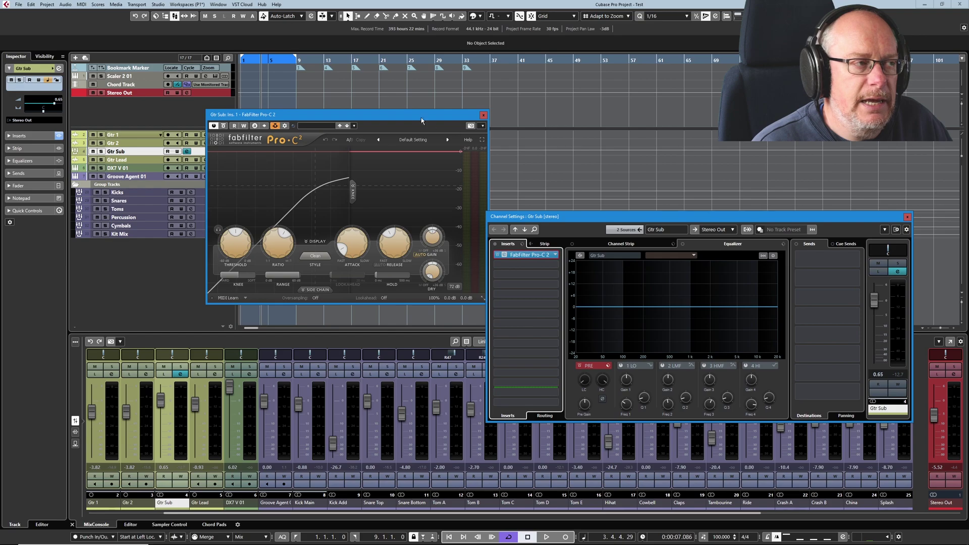
pyautogui.moveTo(407, 117); pyautogui.dragTo(401, 162)
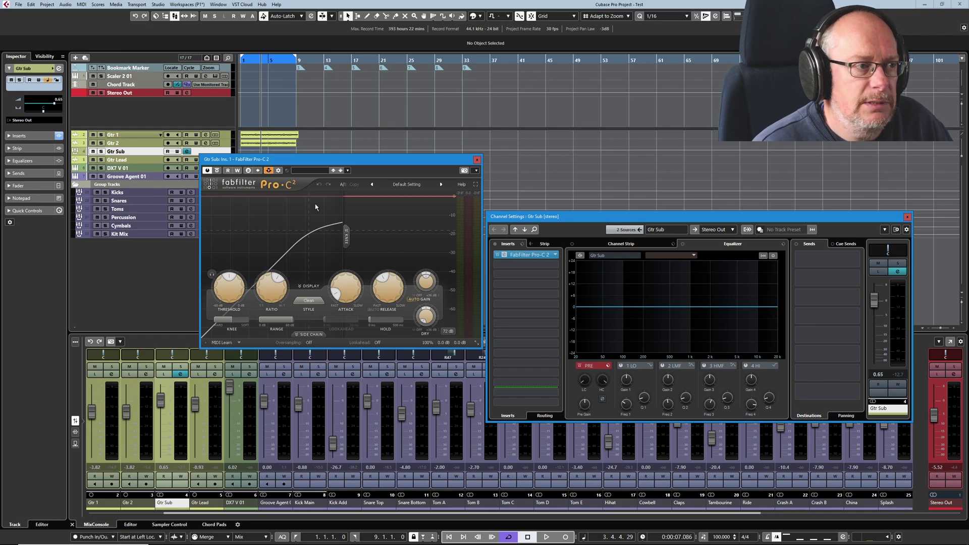
# While the song plays, lower the Pro-C 2 threshold and raise its ratio to 6.41:1.
pyautogui.click(908, 217)
pyautogui.press('space')
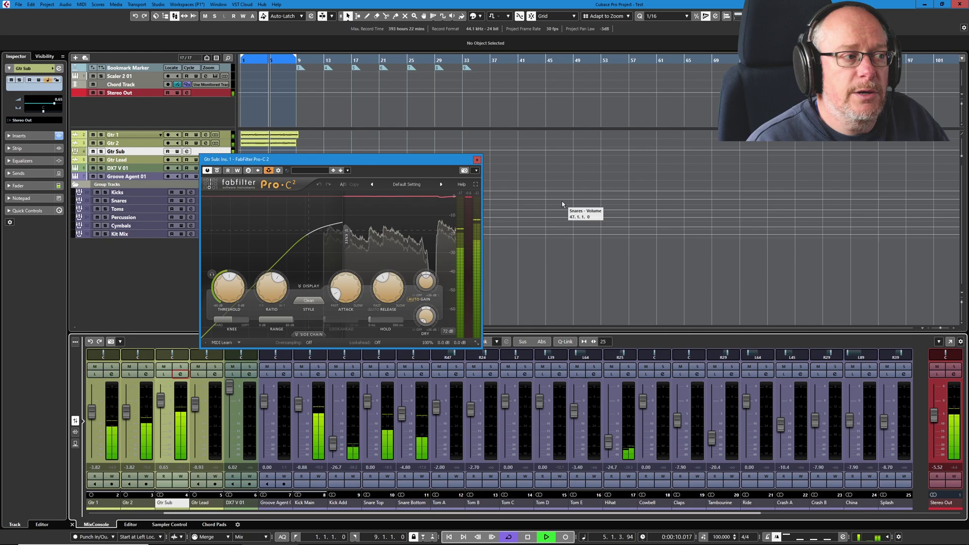
pyautogui.moveTo(225, 280); pyautogui.dragTo(220, 286)
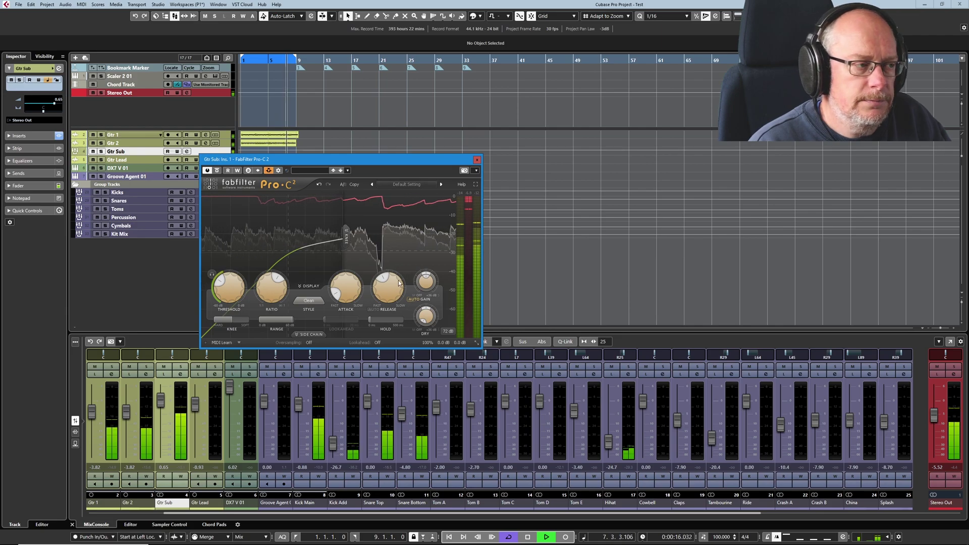
pyautogui.moveTo(337, 297)
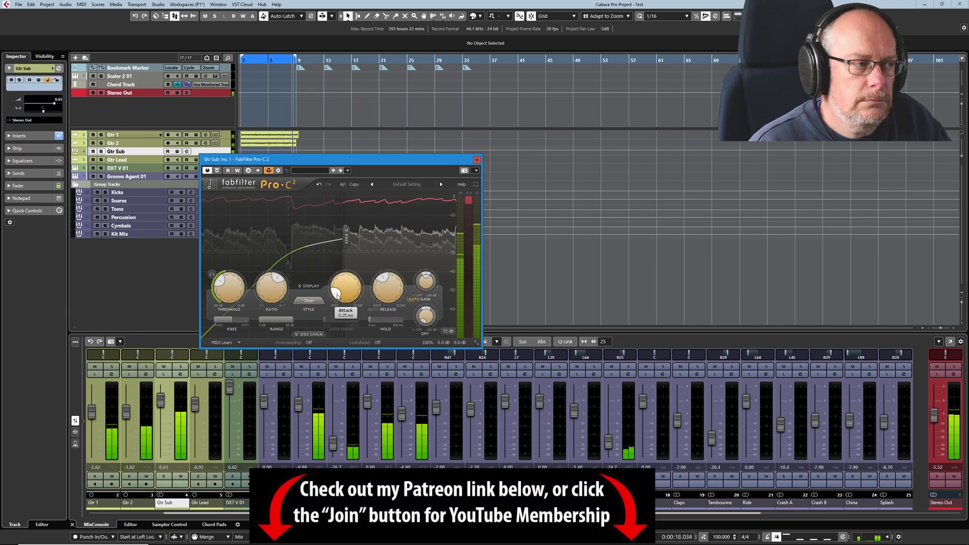
pyautogui.moveTo(281, 294); pyautogui.dragTo(282, 288)
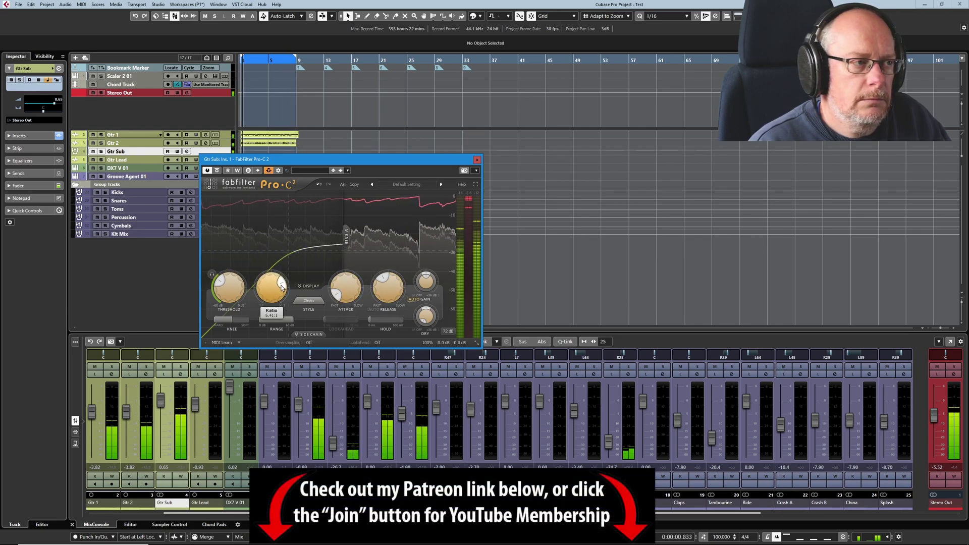
pyautogui.moveTo(387, 277)
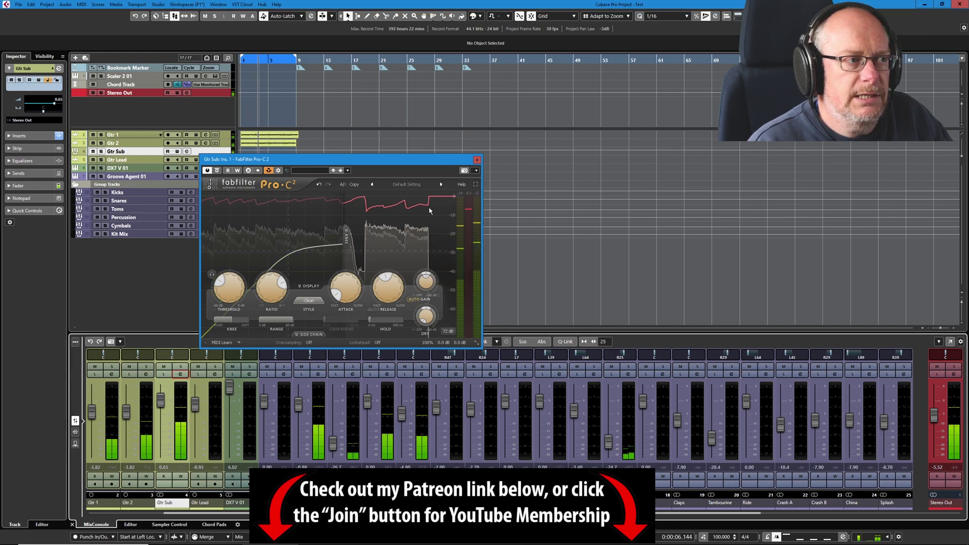
pyautogui.press('space')
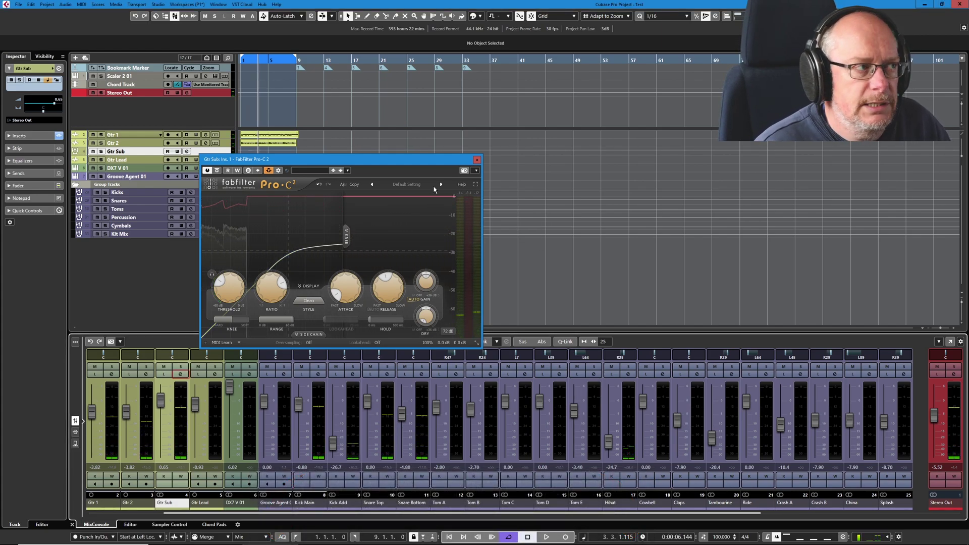
# Add an enabled send from the Kicks group to the Gtr Sub Pro-C 2 side-chain.
pyautogui.press('F3')
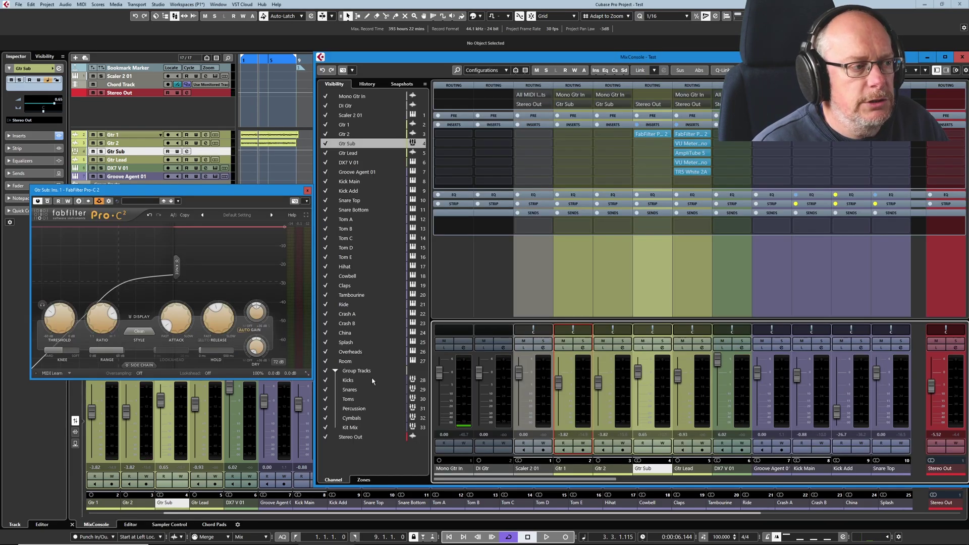
pyautogui.click(348, 381)
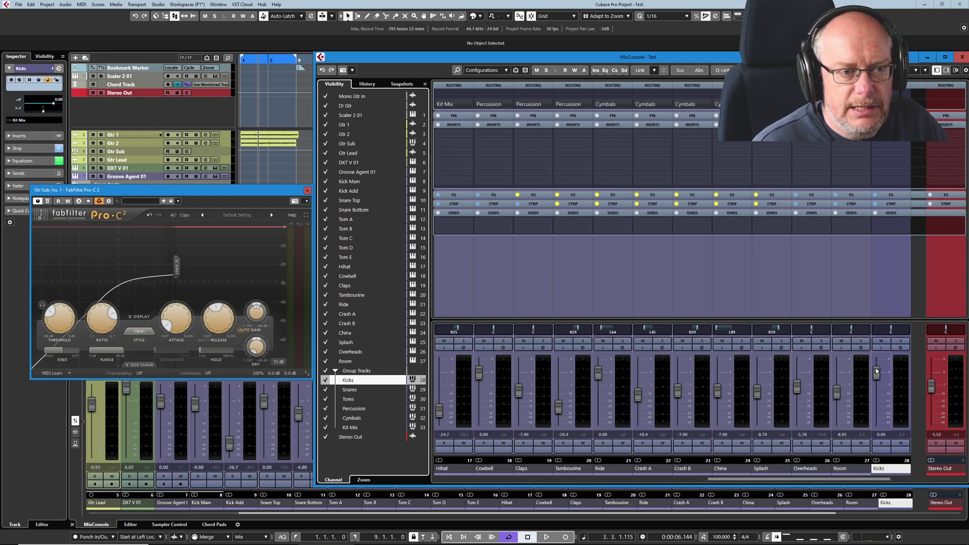
pyautogui.click(546, 538)
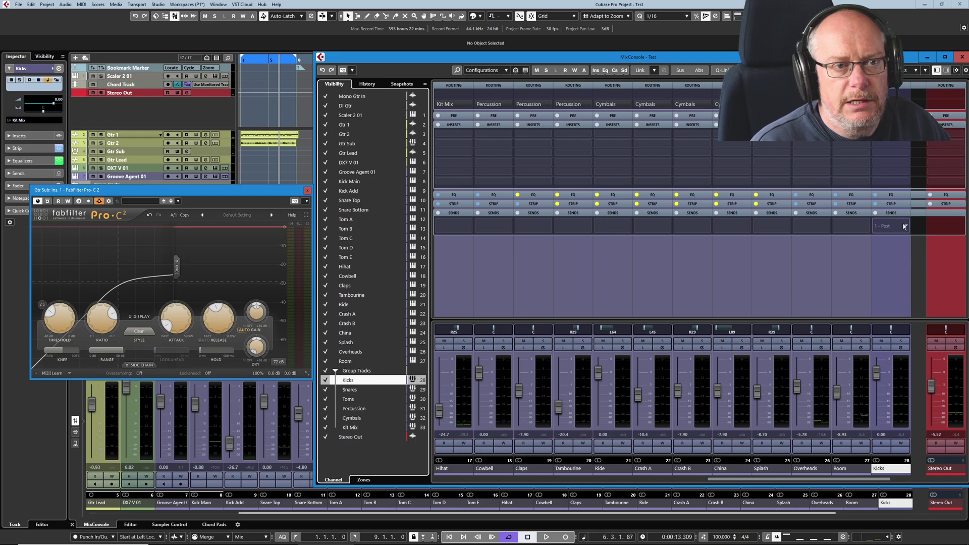
pyautogui.click(906, 227)
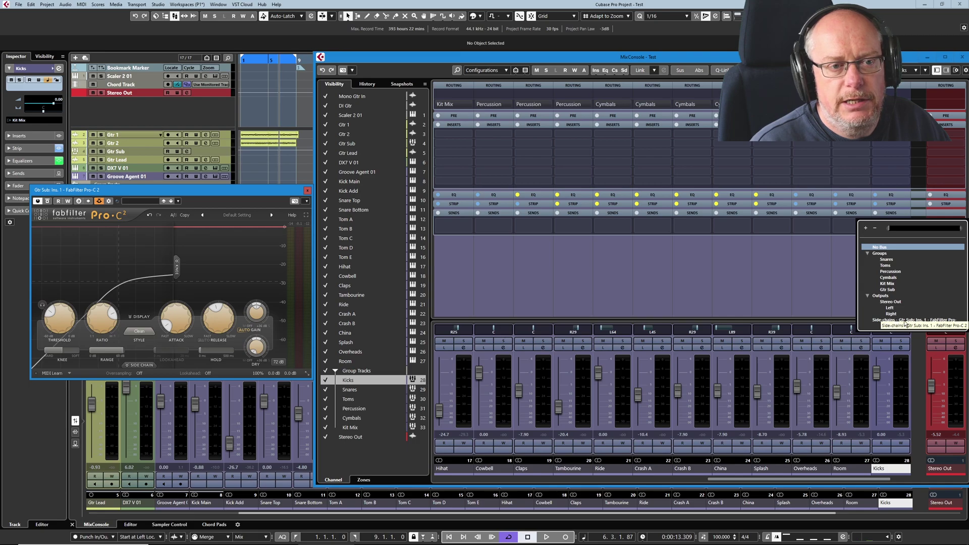
pyautogui.click(905, 321)
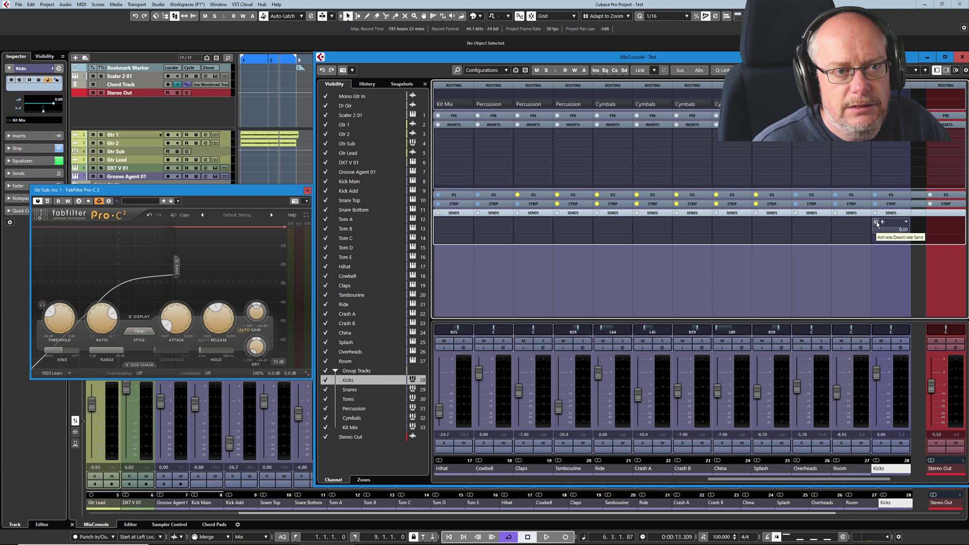
pyautogui.click(877, 223)
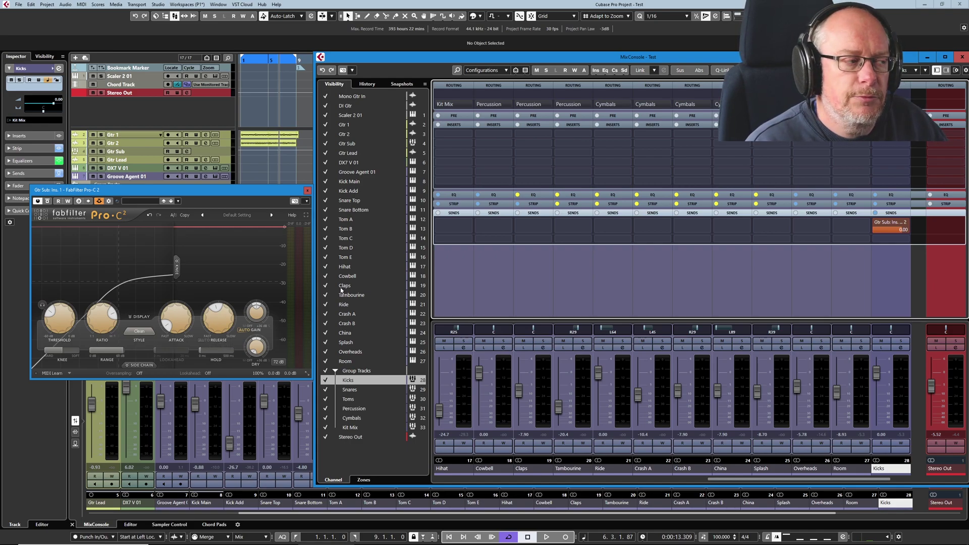
pyautogui.press('space')
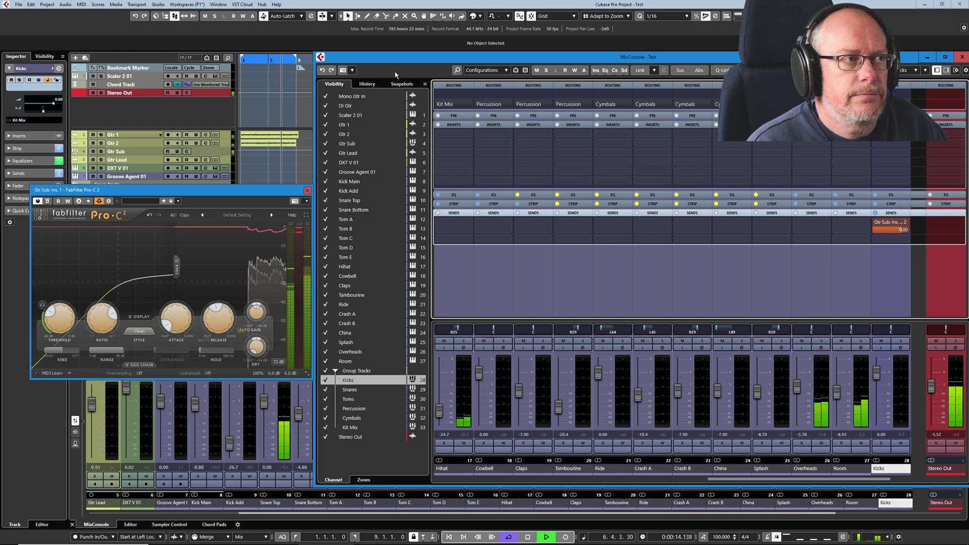
pyautogui.press('F3')
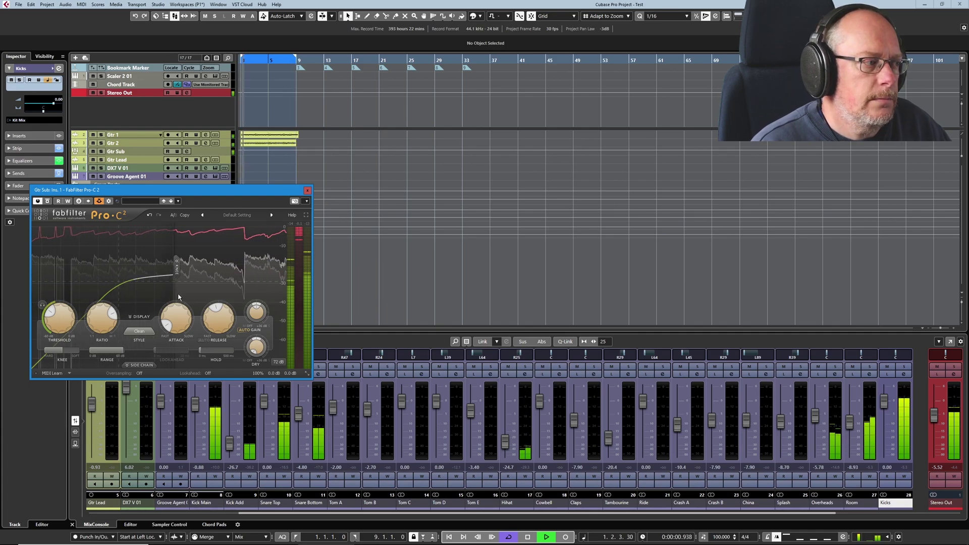
# Expand the Pro-C 2 side-chain panel, switch its input from In to Ext, and stop playback.
pyautogui.click(140, 365)
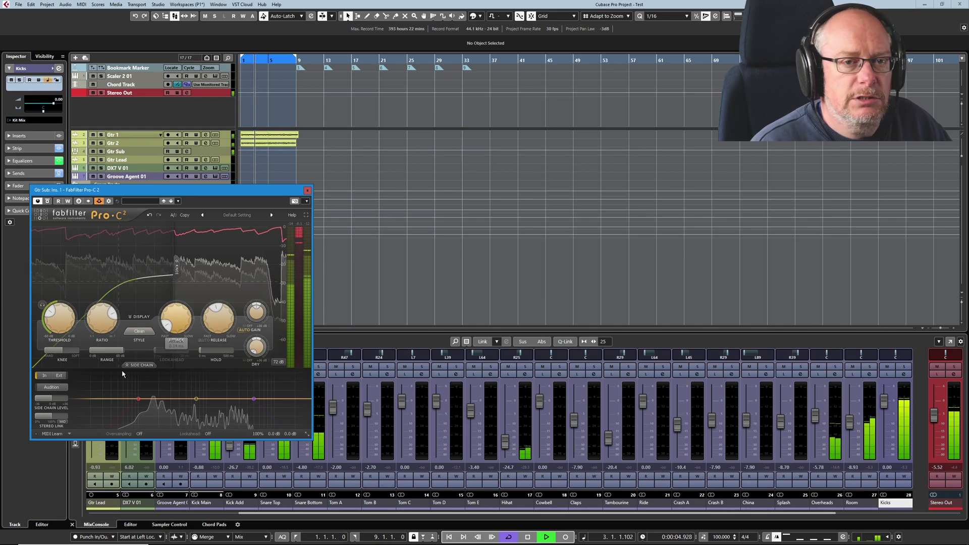
pyautogui.click(60, 377)
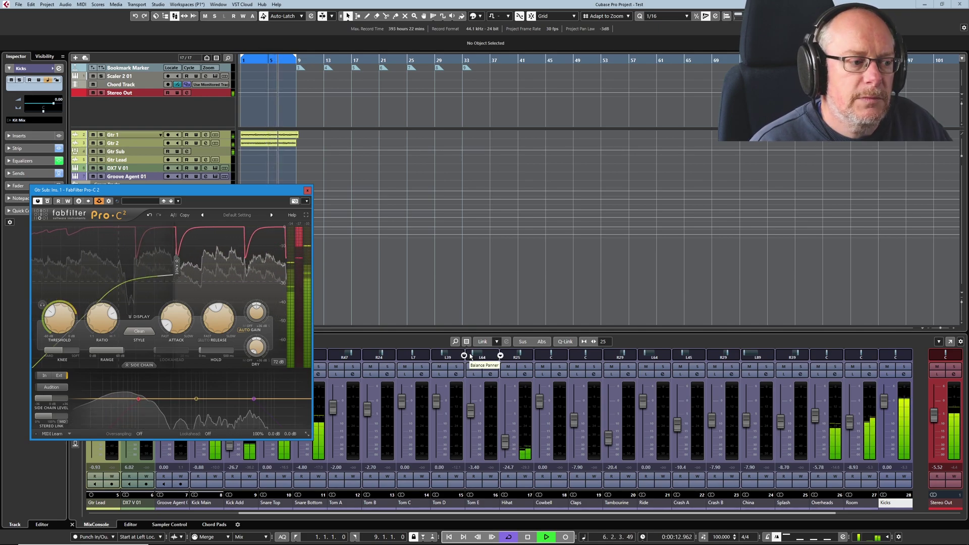
pyautogui.press('space')
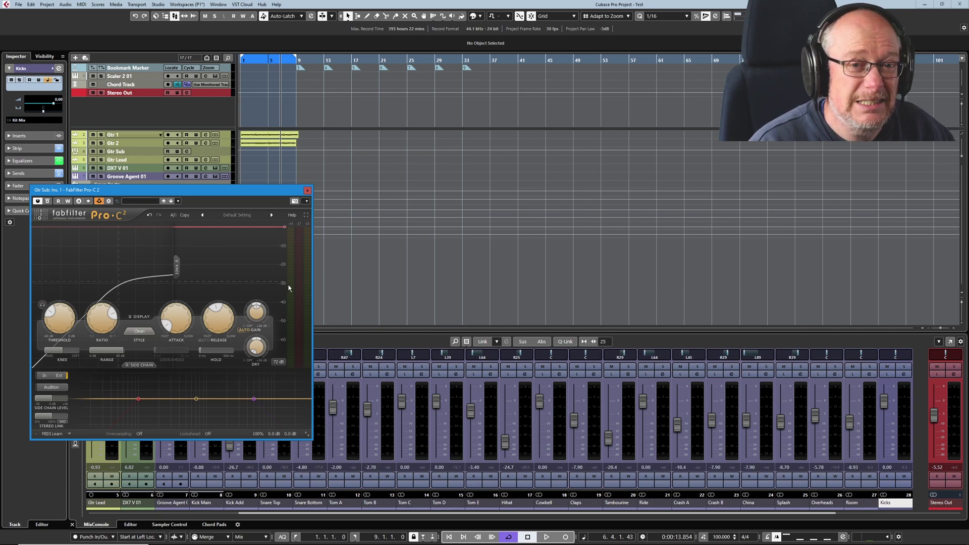
# Set Pro-C 2 threshold to about -37.56 dB, ratio 9.83:1, attack 1.34 ms, release 314.3 ms.
pyautogui.press('space')
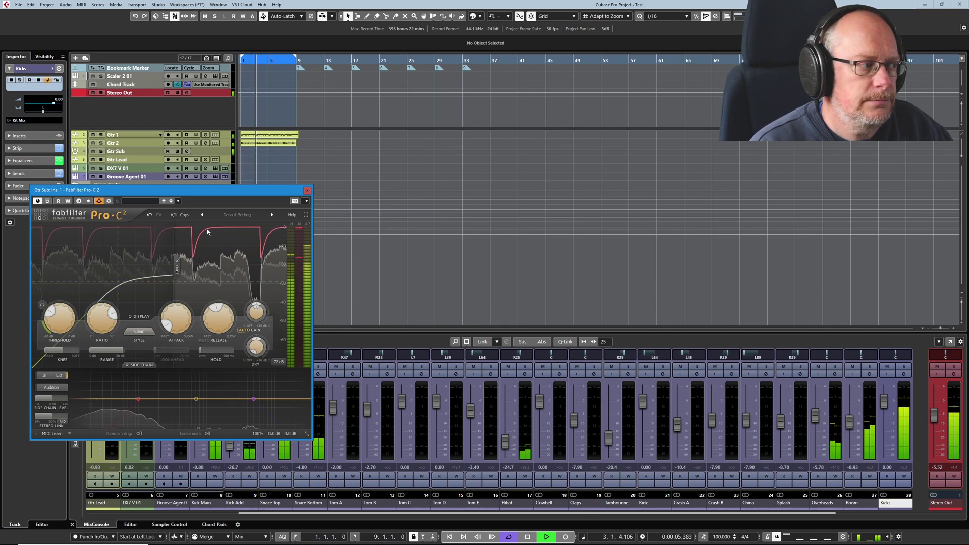
pyautogui.moveTo(54, 312); pyautogui.dragTo(51, 324)
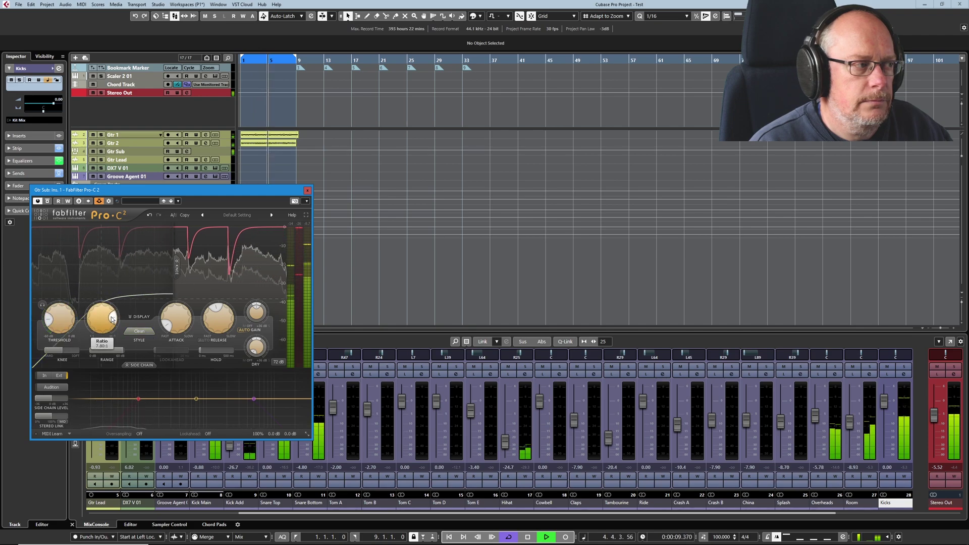
pyautogui.moveTo(111, 328); pyautogui.dragTo(113, 318)
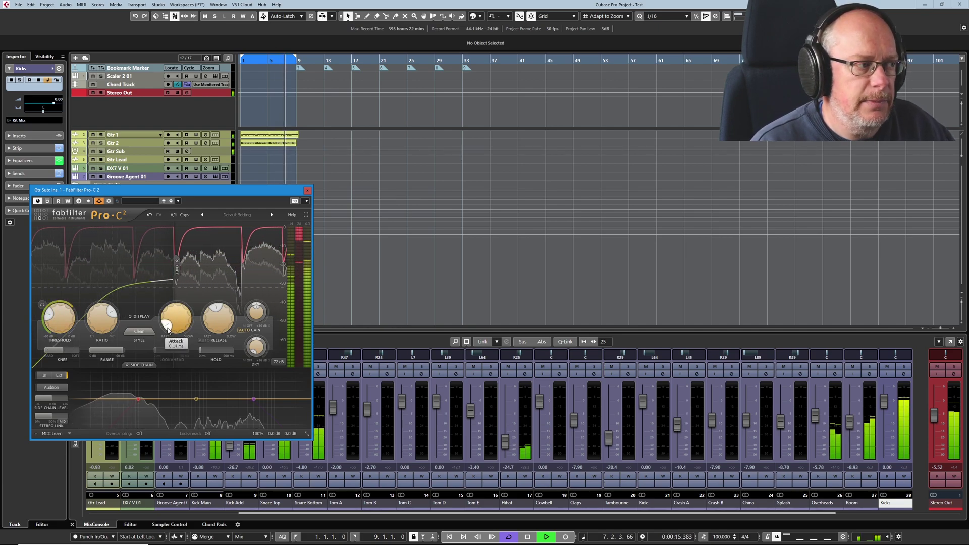
pyautogui.moveTo(169, 329); pyautogui.dragTo(166, 327)
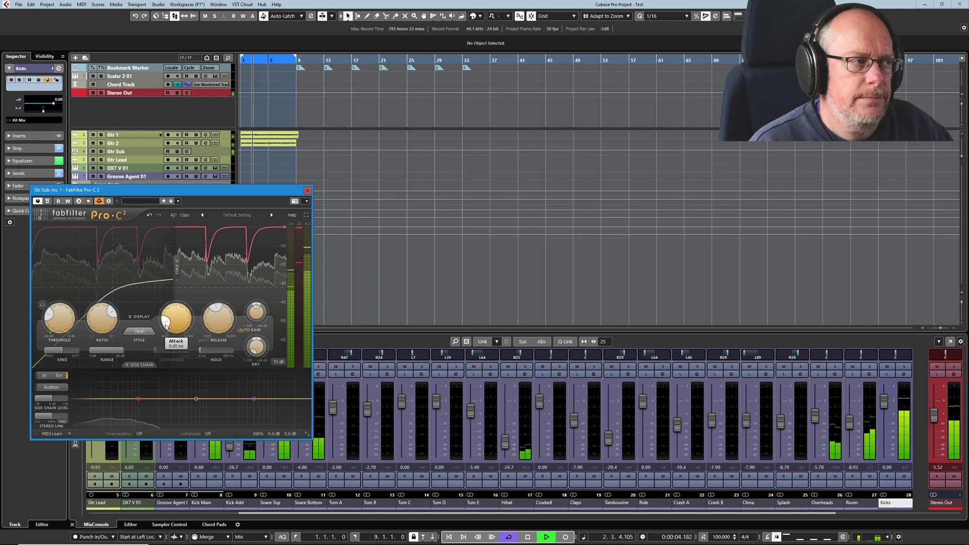
pyautogui.moveTo(216, 306); pyautogui.dragTo(222, 309)
pyautogui.moveTo(164, 322)
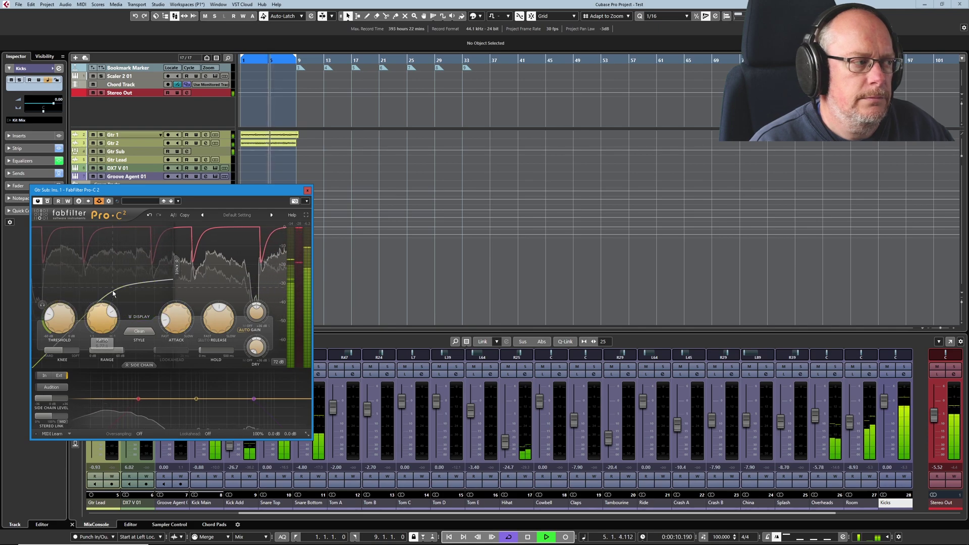
pyautogui.moveTo(40, 324)
pyautogui.moveTo(165, 323); pyautogui.dragTo(164, 317)
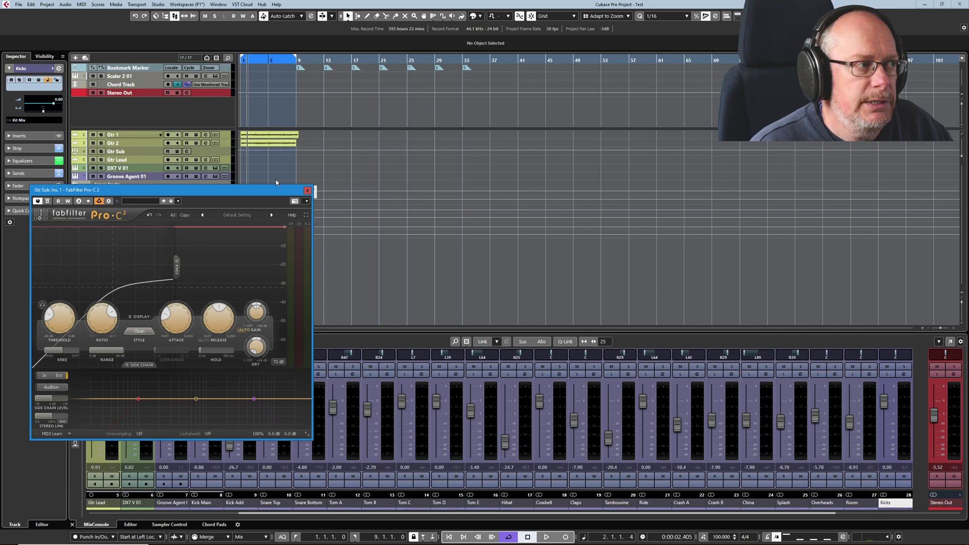
# Replace Pro-C 2 with Softube VC 160 in Gtr Sub's first insert and check its editor.
pyautogui.click(308, 191)
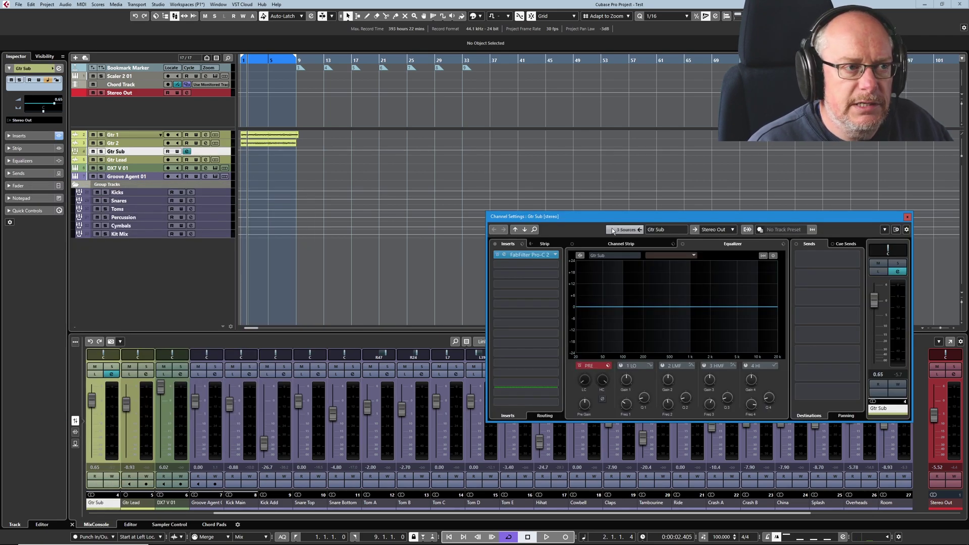
pyautogui.moveTo(613, 216); pyautogui.dragTo(386, 194)
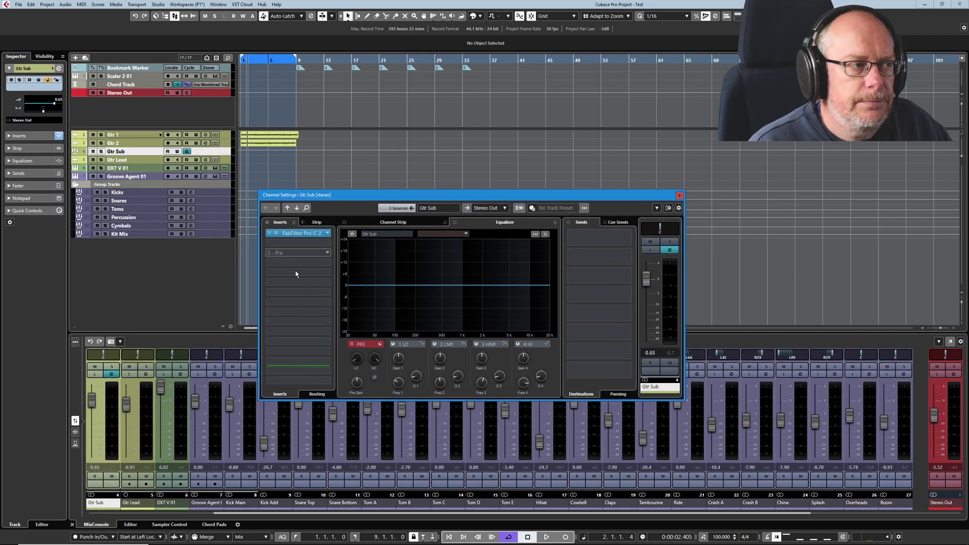
pyautogui.click(329, 234)
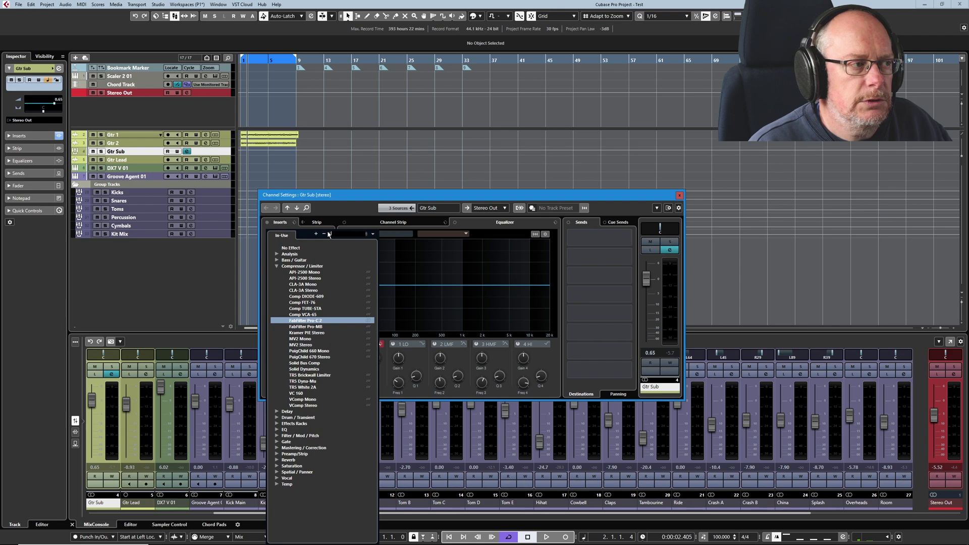
pyautogui.click(303, 394)
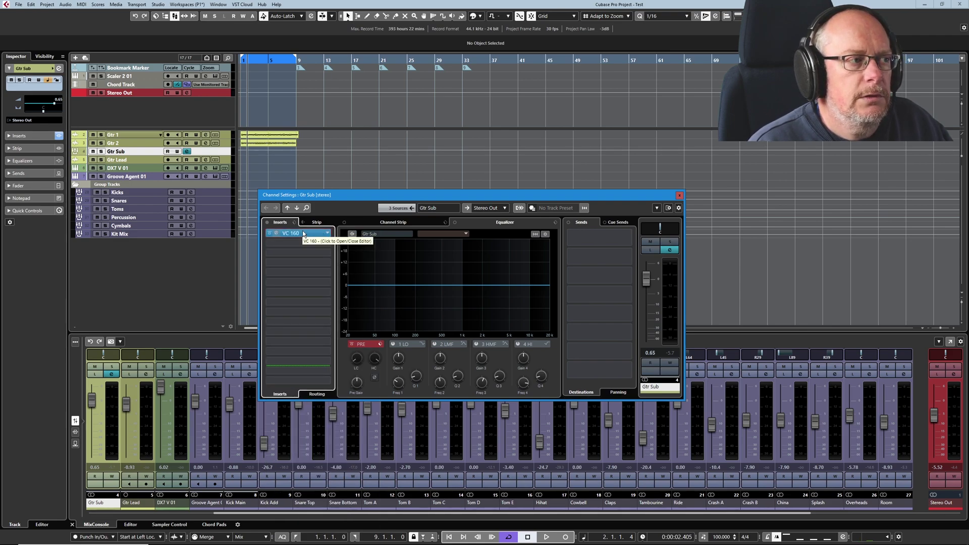
pyautogui.click(302, 233)
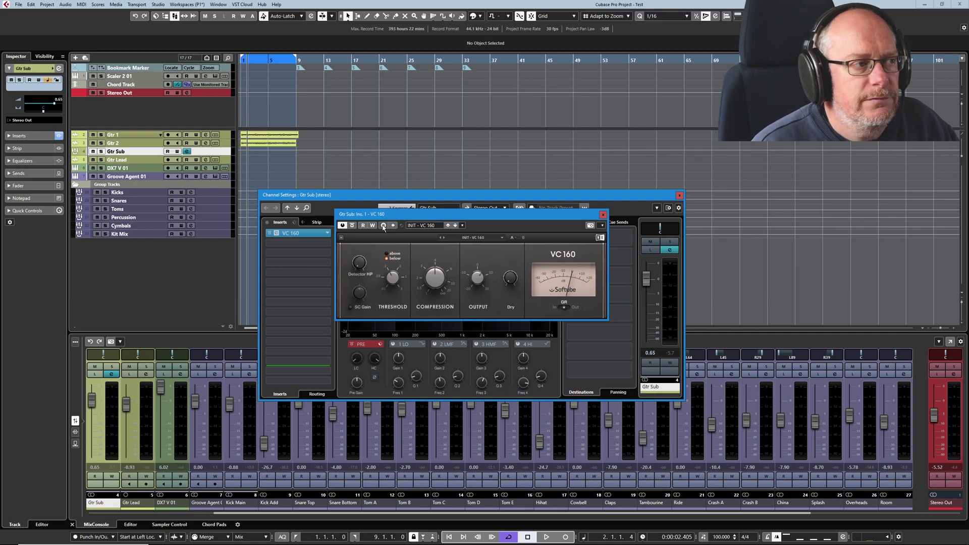
pyautogui.click(679, 196)
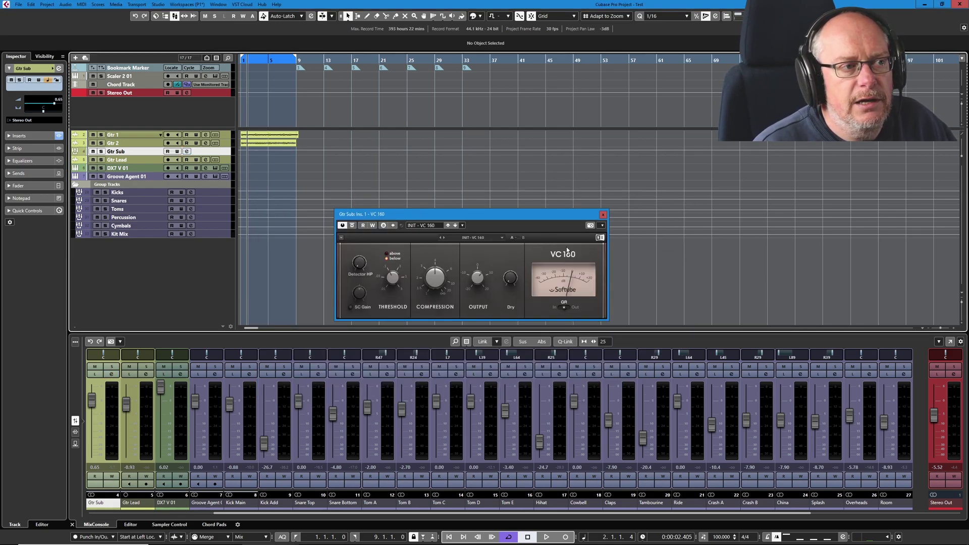
pyautogui.moveTo(457, 215); pyautogui.dragTo(405, 212)
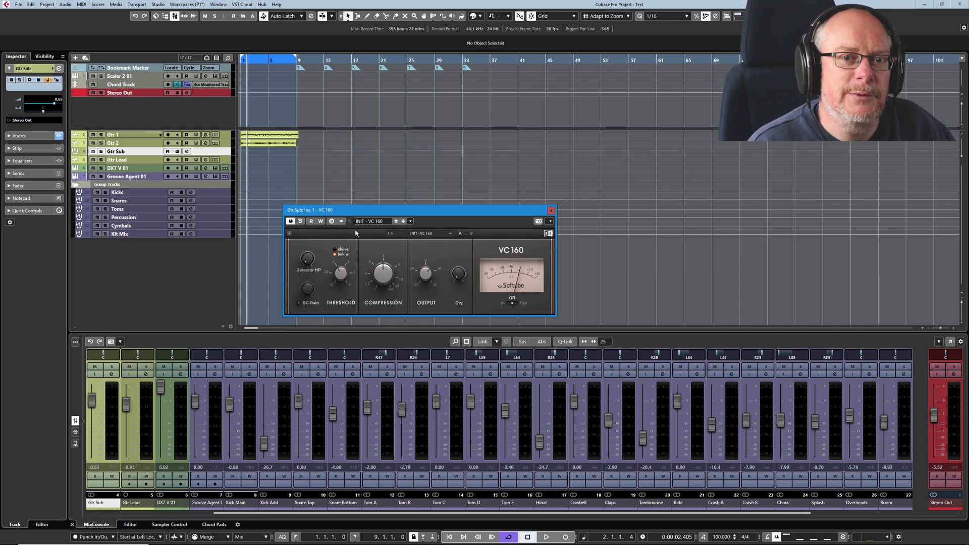
pyautogui.click(144, 143)
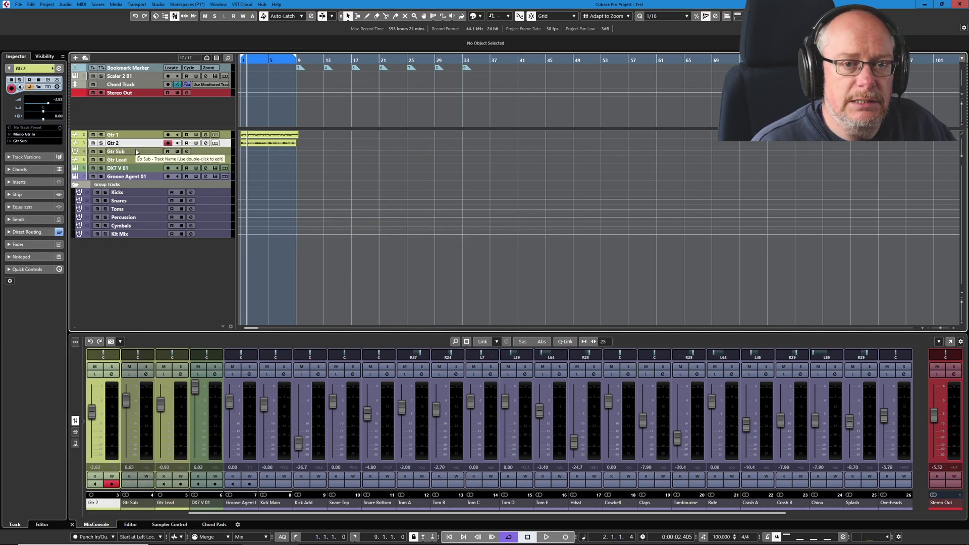
# Remove the Gtr Sub group track with Remove Selected Tracks.
pyautogui.rightClick(135, 153)
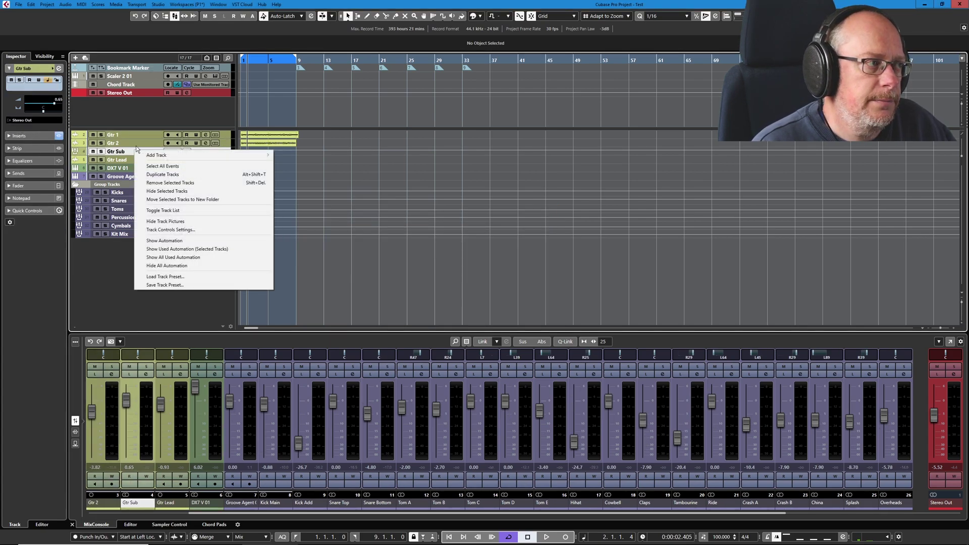
pyautogui.click(176, 183)
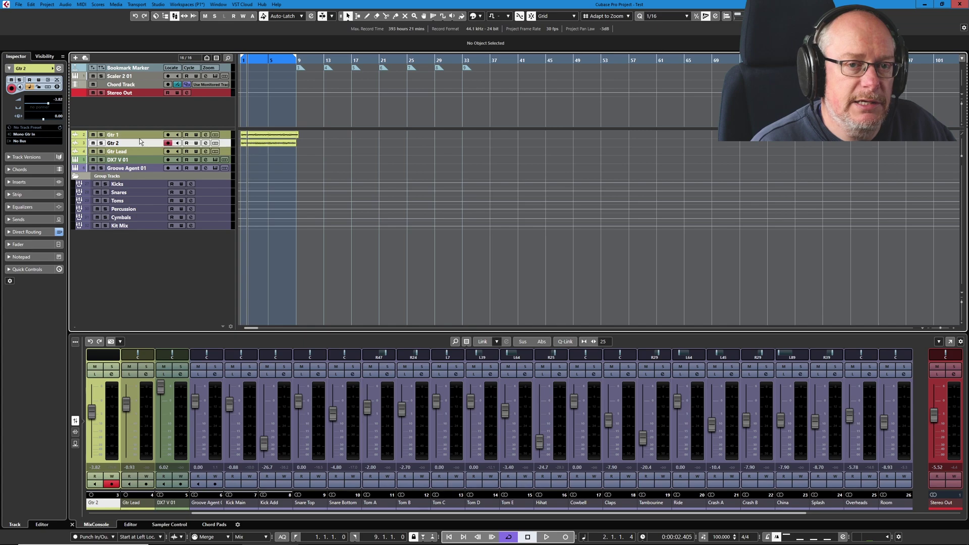
# Set up a new group track with Quadro configuration and begin naming it 'Gtr'.
pyautogui.click(75, 58)
pyautogui.click(433, 243)
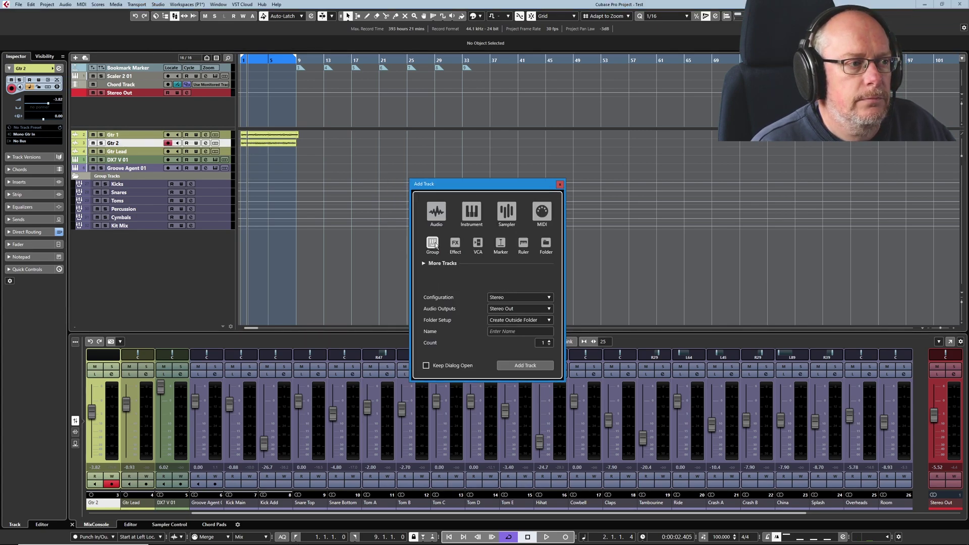
pyautogui.click(549, 298)
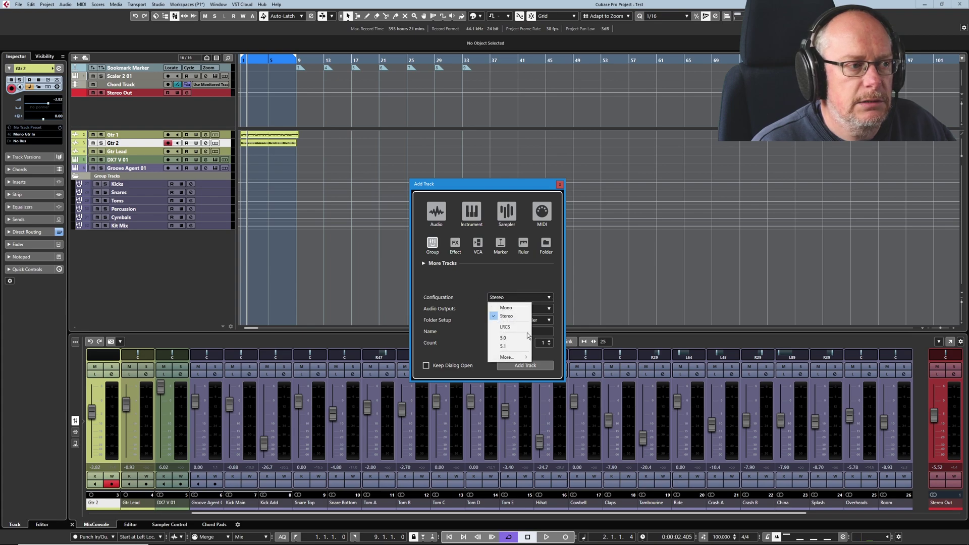
pyautogui.moveTo(514, 358)
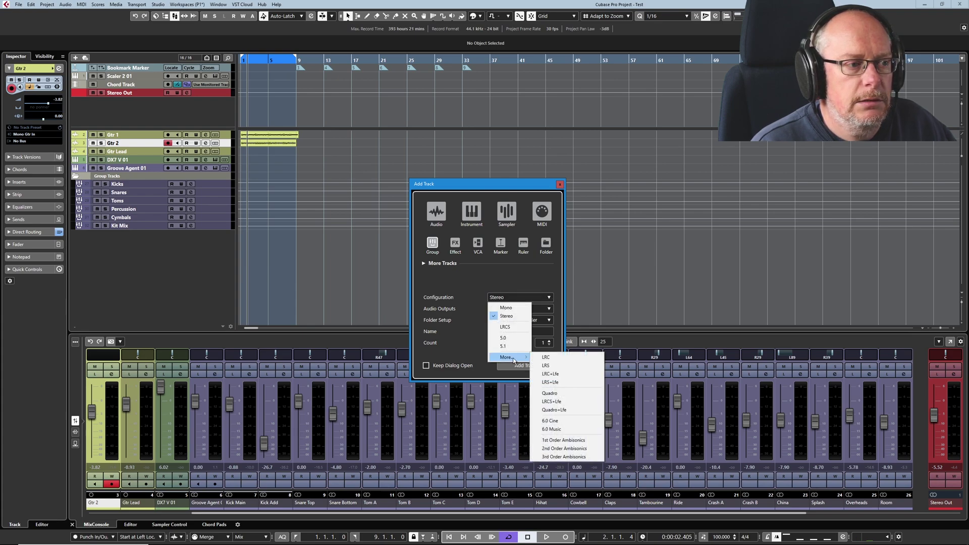
pyautogui.click(550, 394)
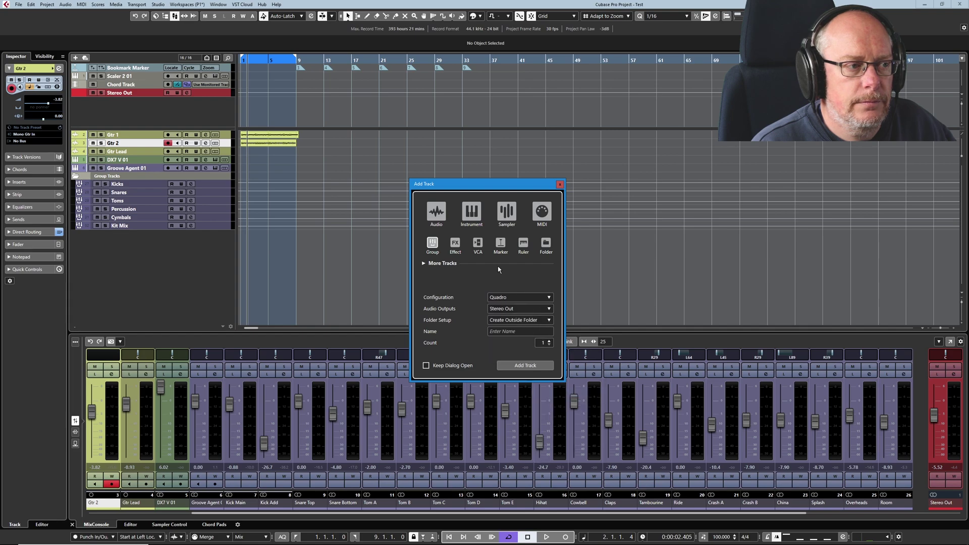
pyautogui.click(501, 331)
pyautogui.write('Gtr Sub')
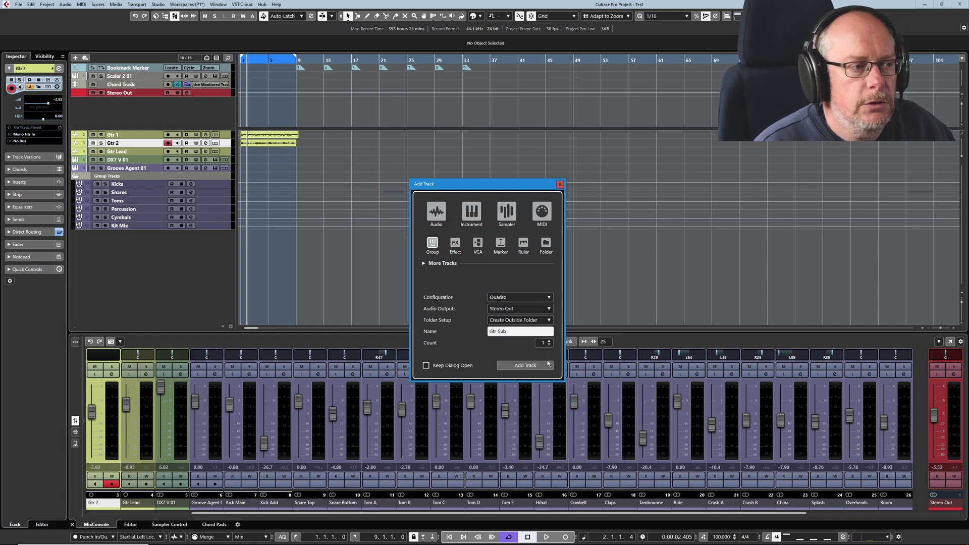
# Create the Gtr Sub group track, then select the Gtr 1 and Gtr 2 tracks.
pyautogui.click(525, 368)
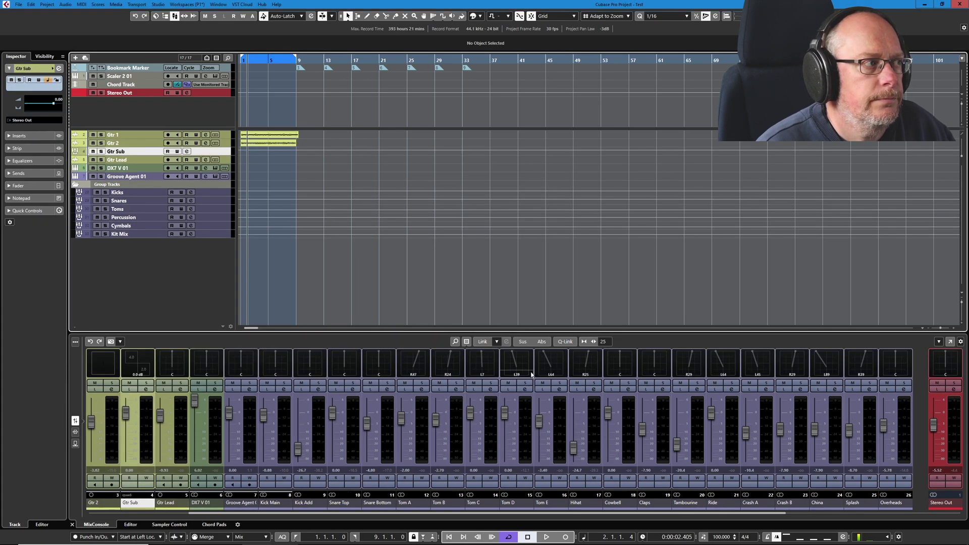
pyautogui.click(127, 135)
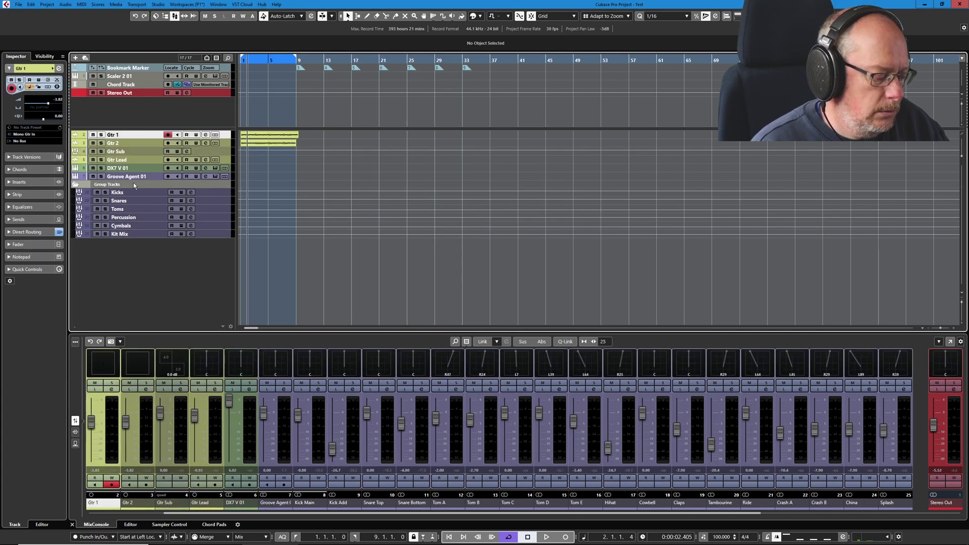
pyautogui.keyDown('shift'); pyautogui.click(131, 144); pyautogui.keyUp('shift')
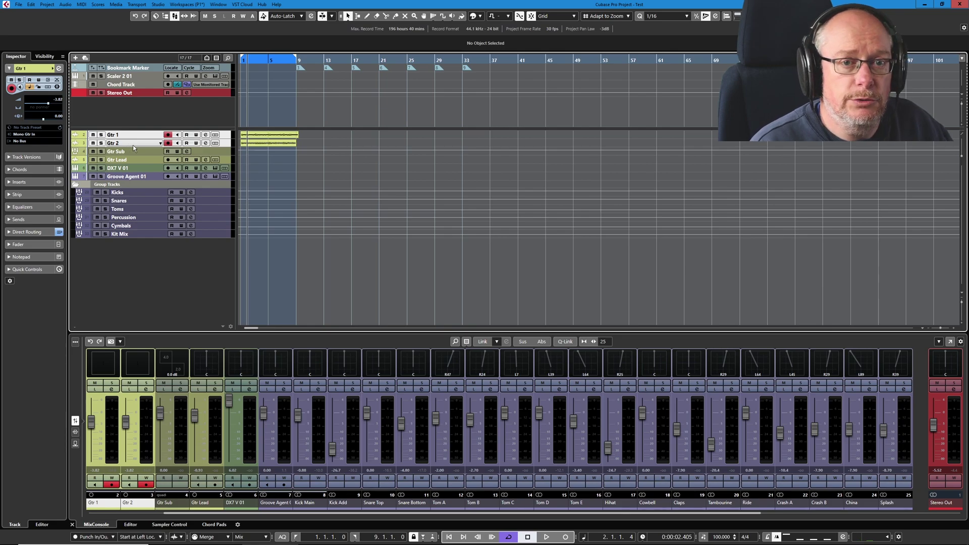
# Route linked Gtr 1 and Gtr 2 outputs into Gtr Sub in the mixer, then play the project.
pyautogui.press('F3')
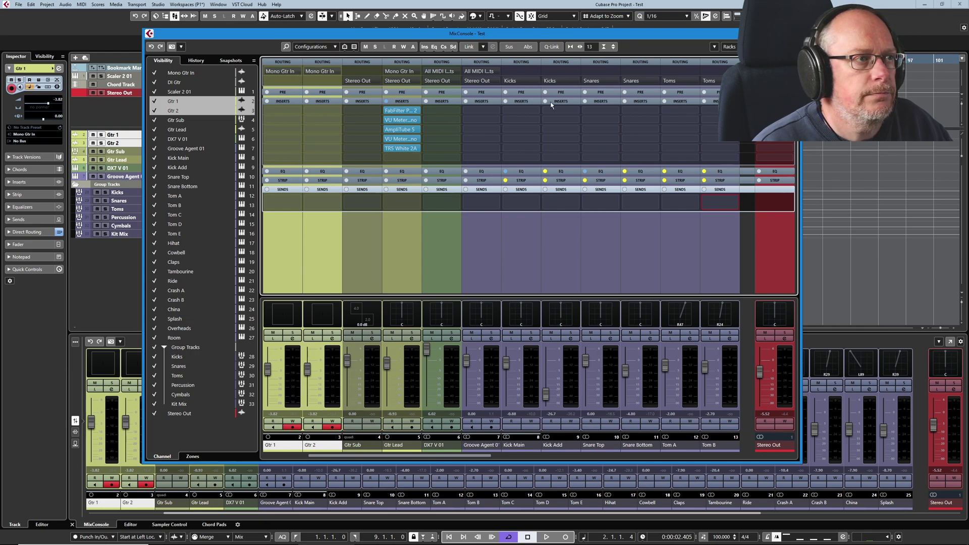
pyautogui.click(551, 46)
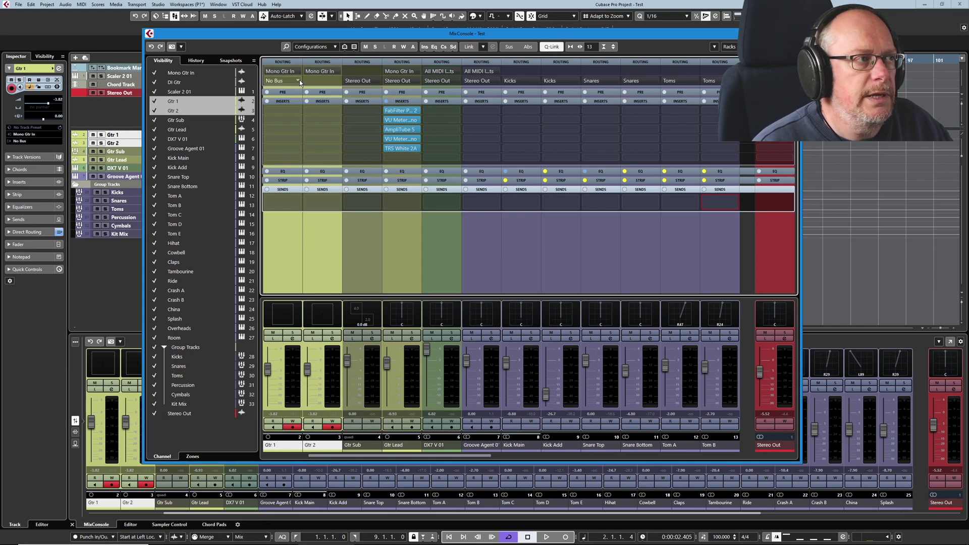
pyautogui.click(298, 81)
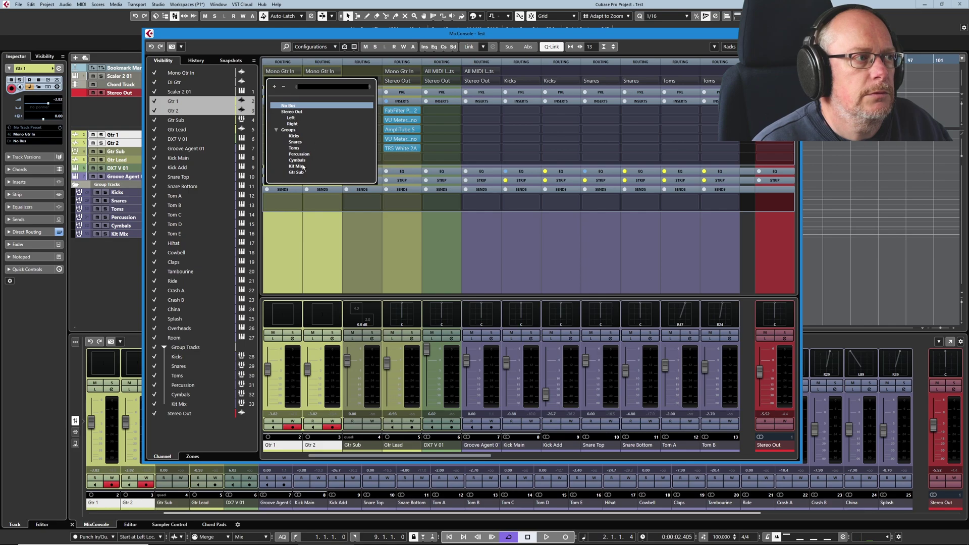
pyautogui.click(297, 172)
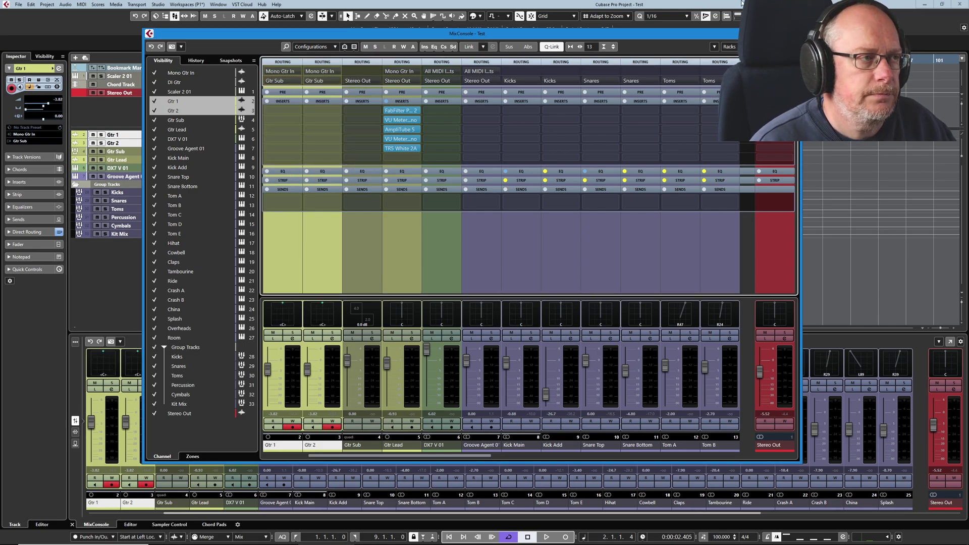
pyautogui.press('F3')
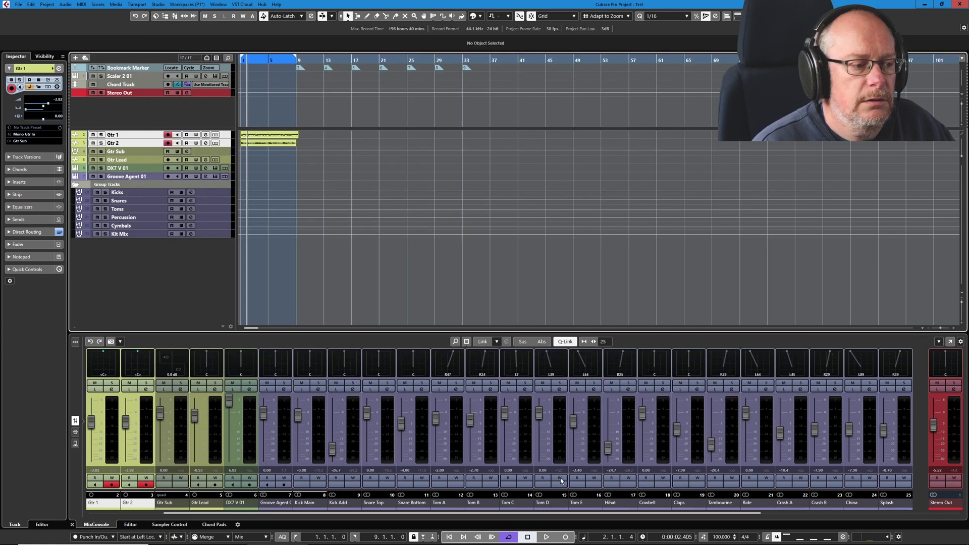
pyautogui.click(546, 538)
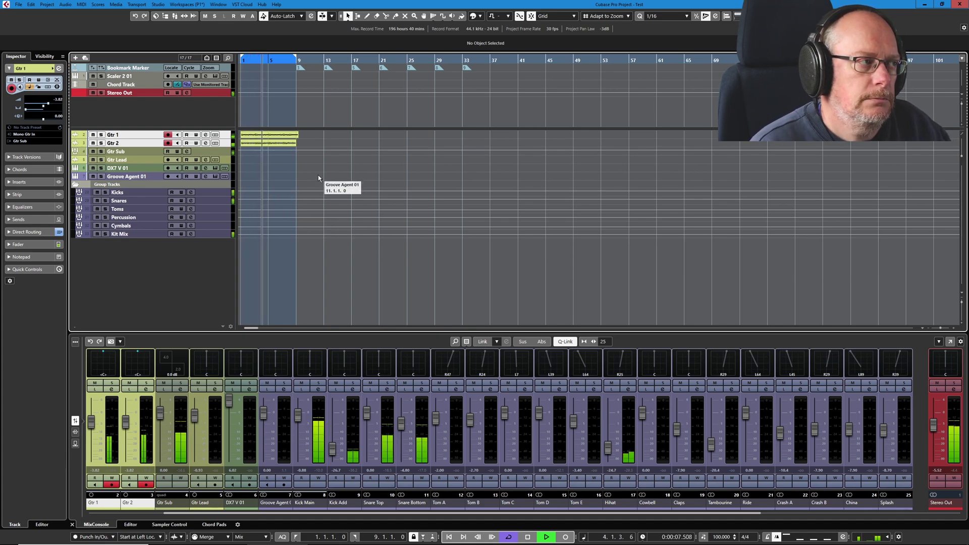
# Insert VC 160 from Compressor/Limiter on Gtr Sub, open its editor and resume playback.
pyautogui.press('space')
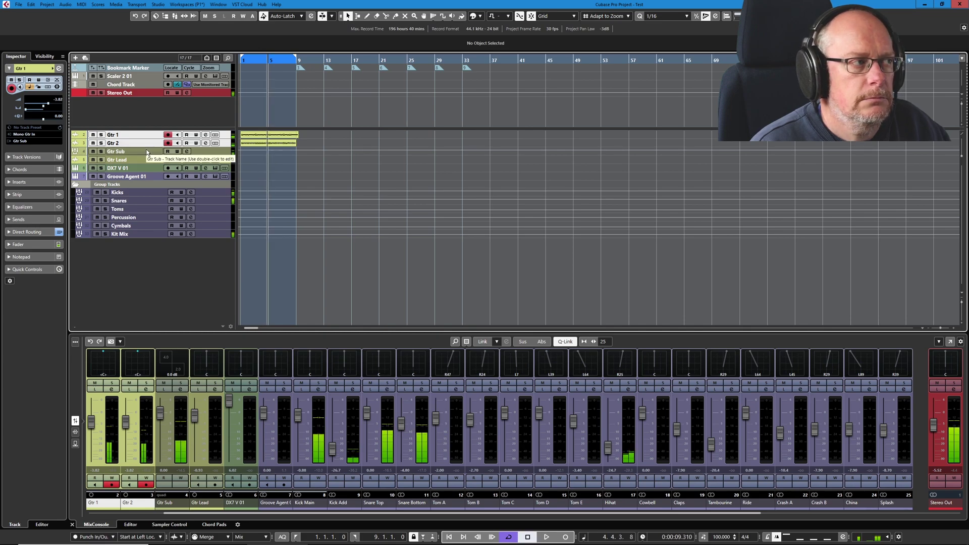
pyautogui.click(187, 151)
pyautogui.click(328, 243)
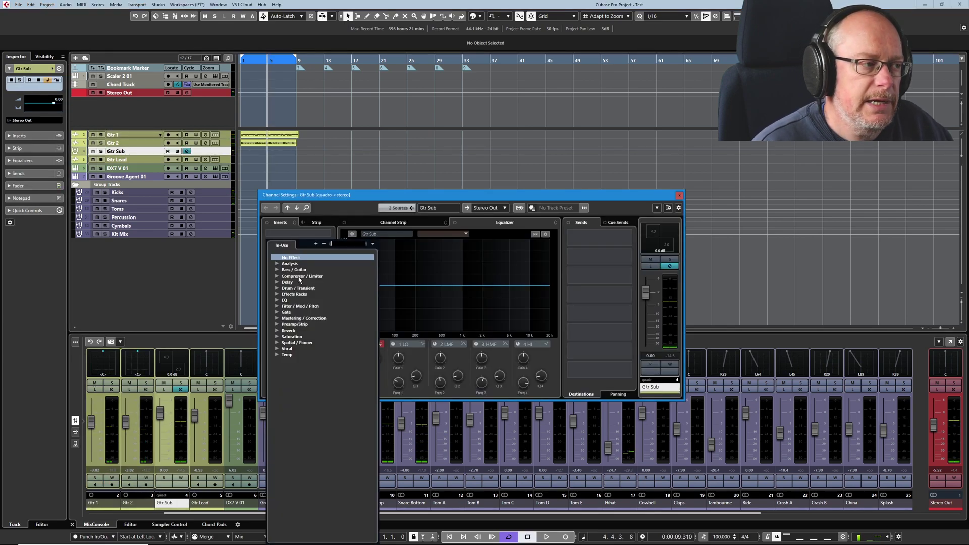
pyautogui.click(276, 277)
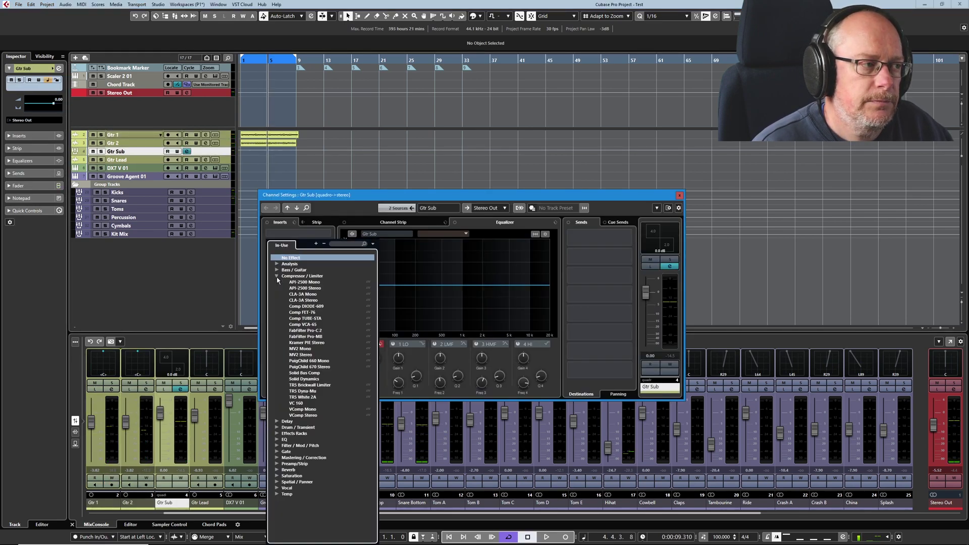
pyautogui.click(297, 404)
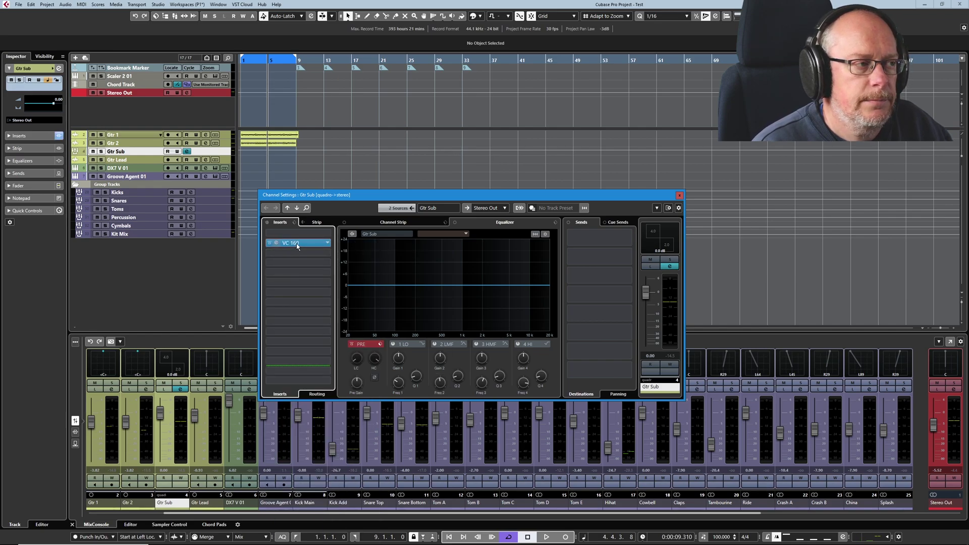
pyautogui.click(305, 244)
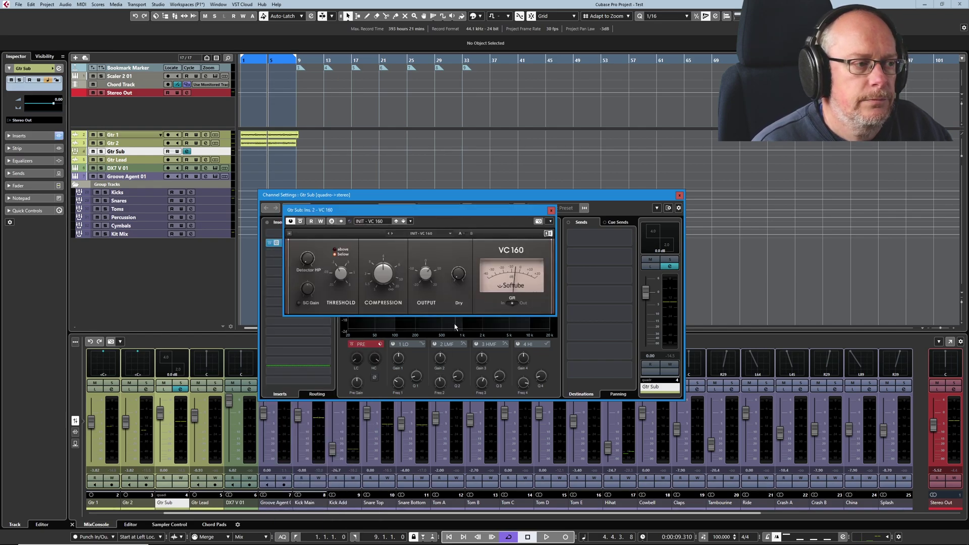
pyautogui.click(680, 195)
pyautogui.press('space')
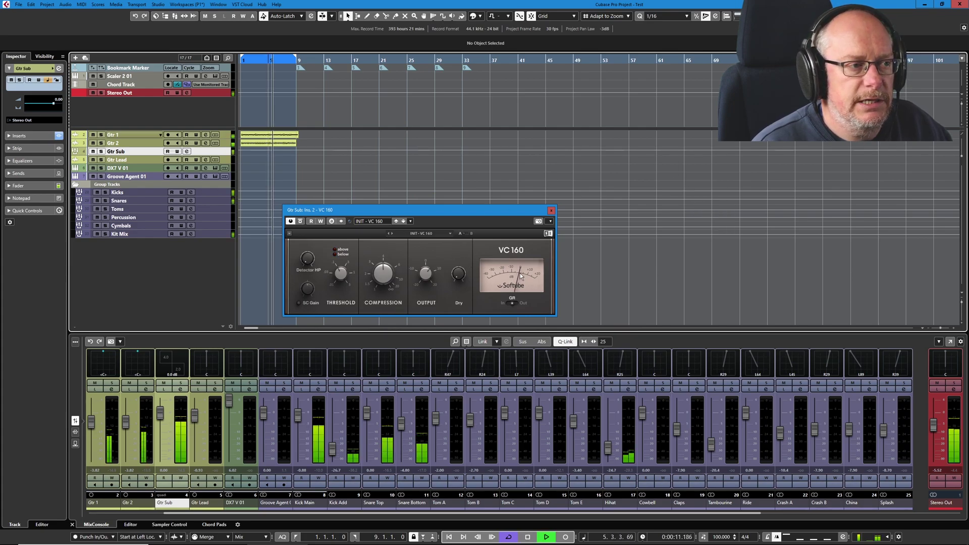
# Raise VC 160 compression, lower threshold to 33.8 mV, set output to 9.8 dB, then stop.
pyautogui.moveTo(347, 275)
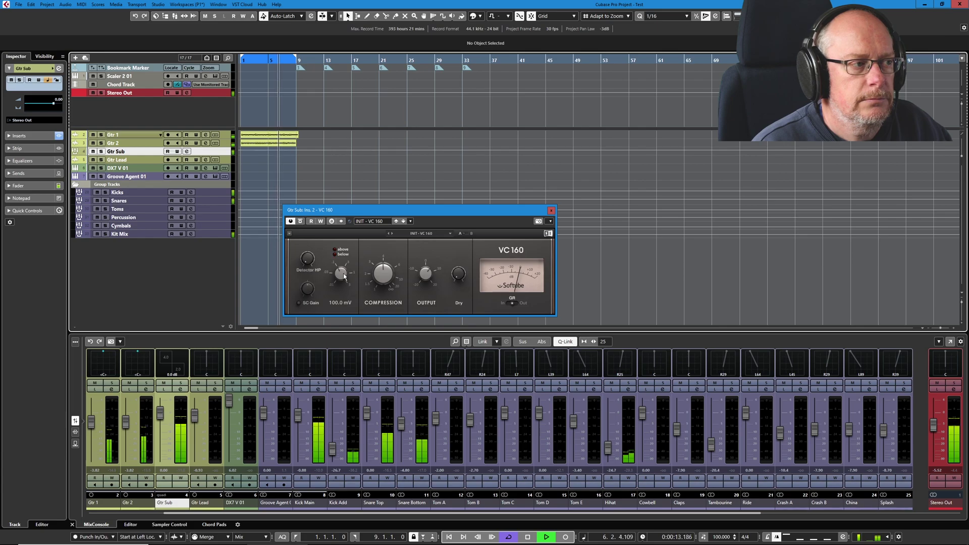
pyautogui.moveTo(383, 273); pyautogui.dragTo(383, 268)
pyautogui.click(341, 273)
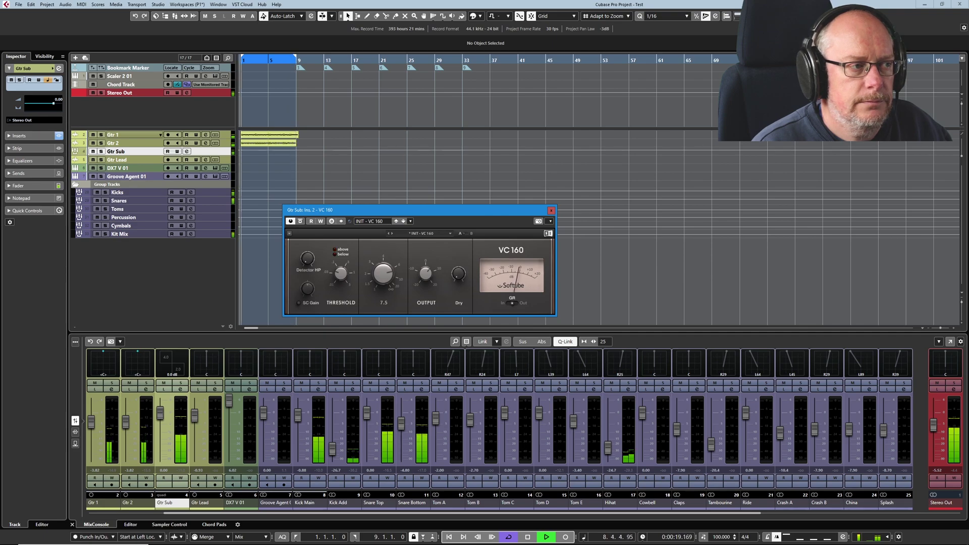
pyautogui.moveTo(341, 273); pyautogui.dragTo(341, 276)
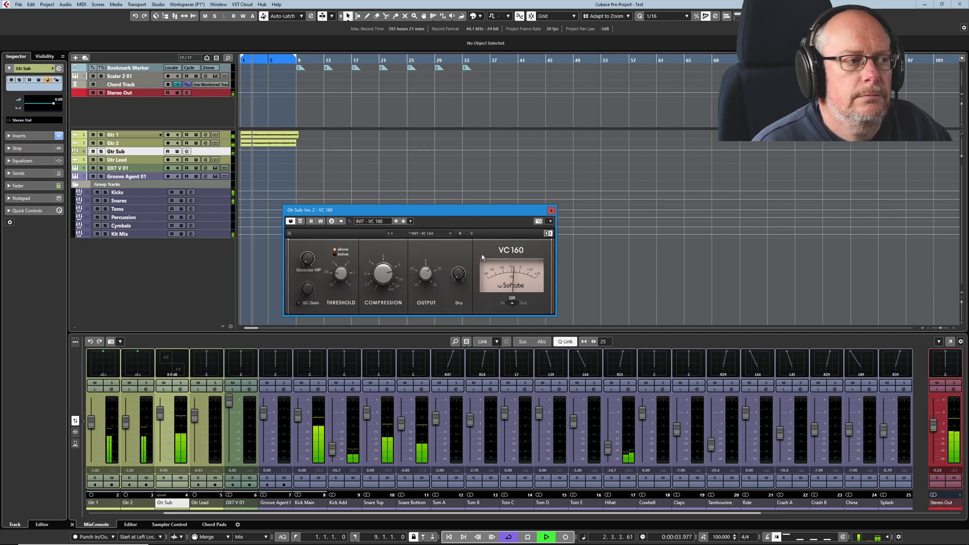
pyautogui.moveTo(426, 273); pyautogui.dragTo(425, 268)
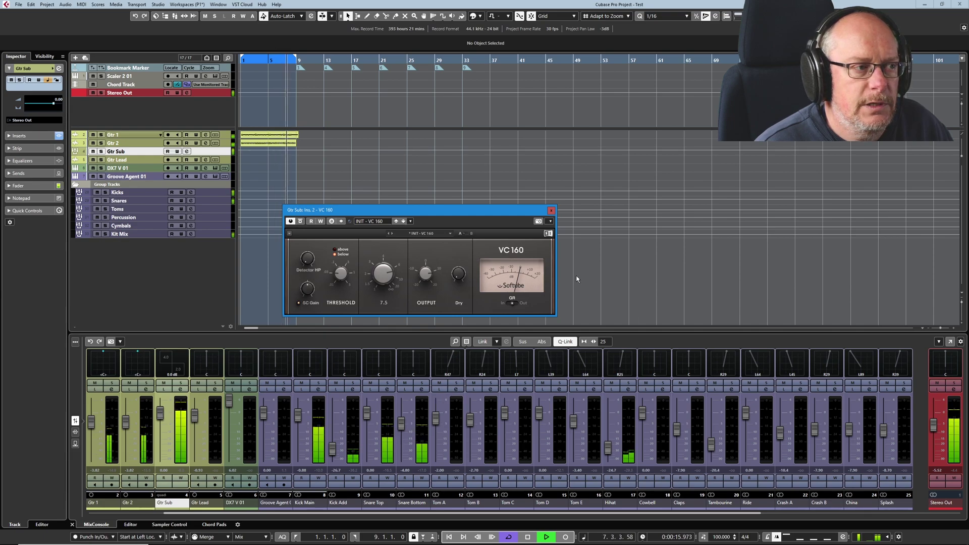
pyautogui.click(528, 537)
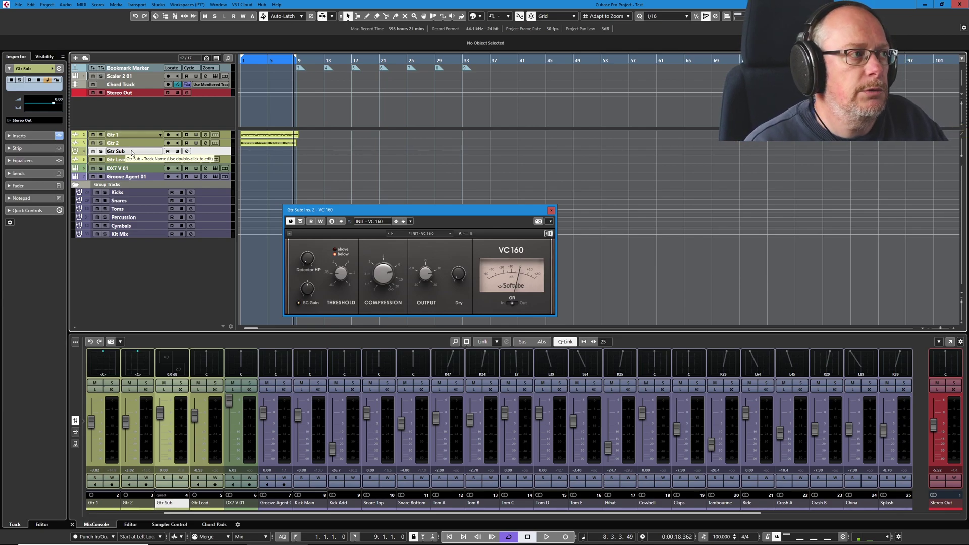
# Open Studio > Audio Connections for group buses and arrange it below the VC 160 editor.
pyautogui.click(158, 4)
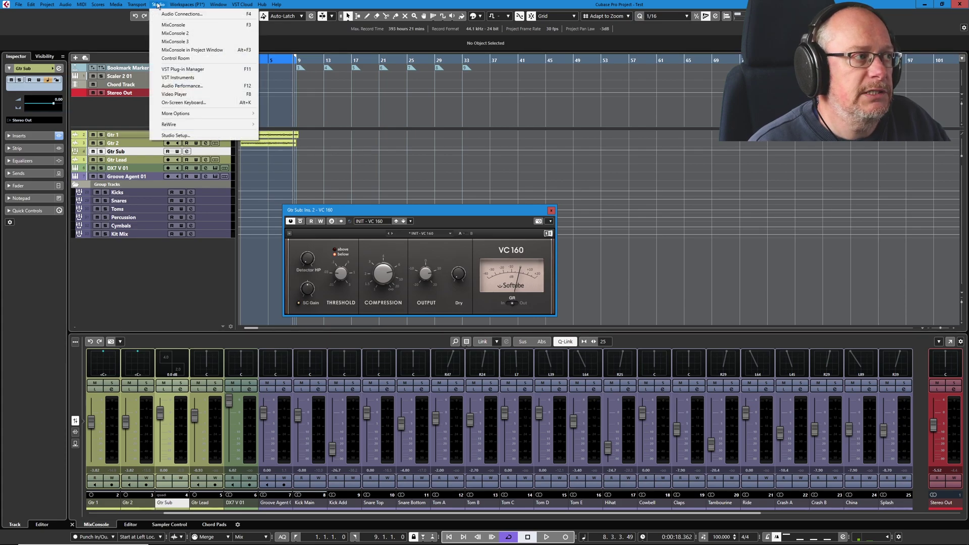
pyautogui.click(186, 14)
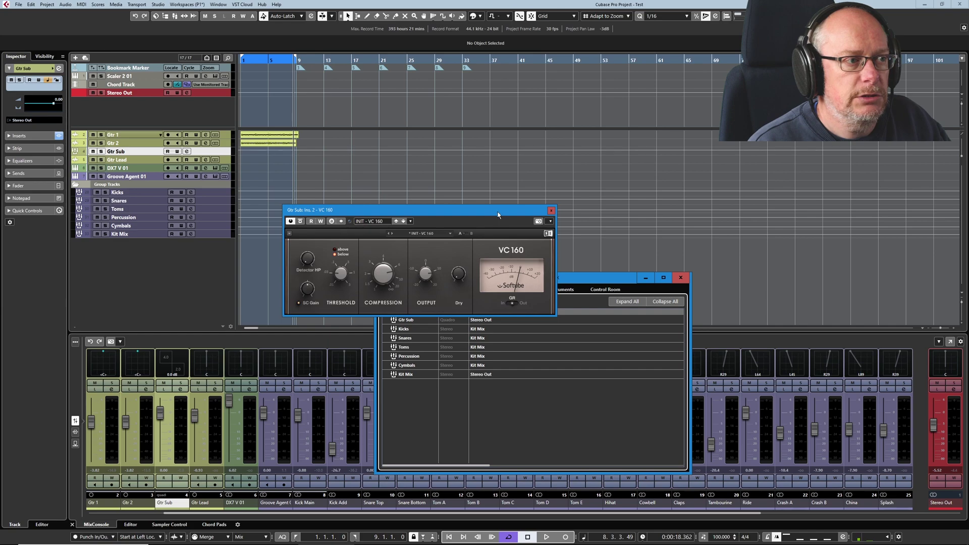
pyautogui.moveTo(498, 214); pyautogui.dragTo(519, 122)
pyautogui.moveTo(499, 275); pyautogui.dragTo(417, 232)
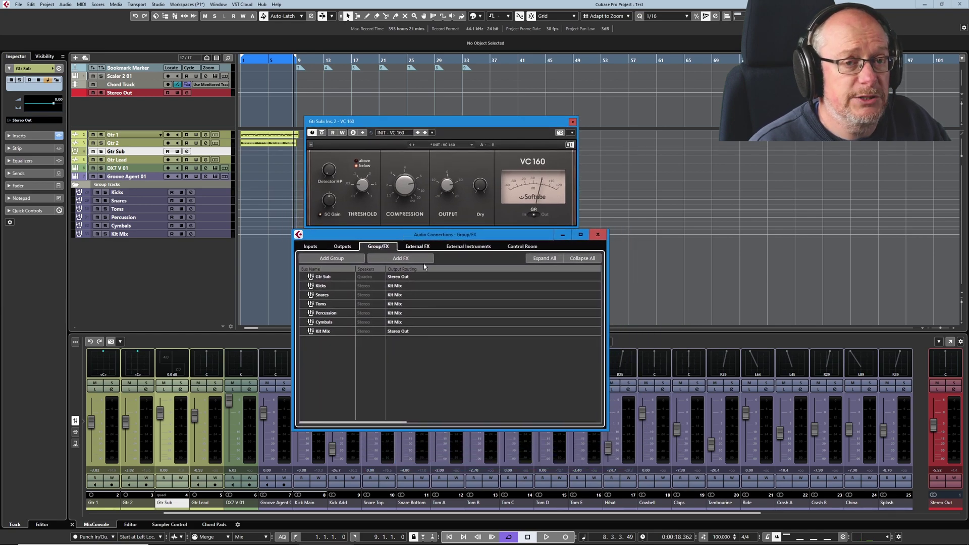
# Add a Stereo (Ls Rs) child bus to the Gtr Sub bus and close Audio Connections.
pyautogui.rightClick(319, 278)
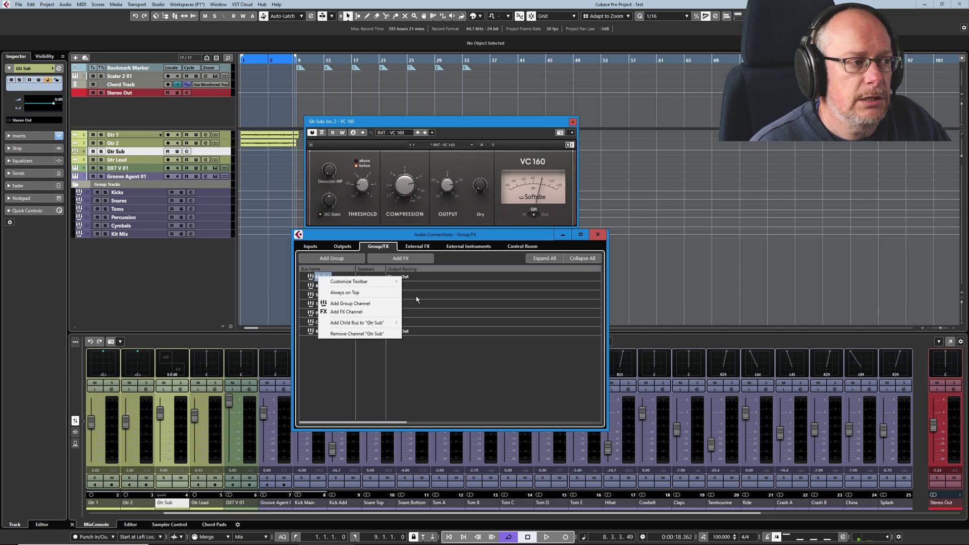
pyautogui.moveTo(347, 324)
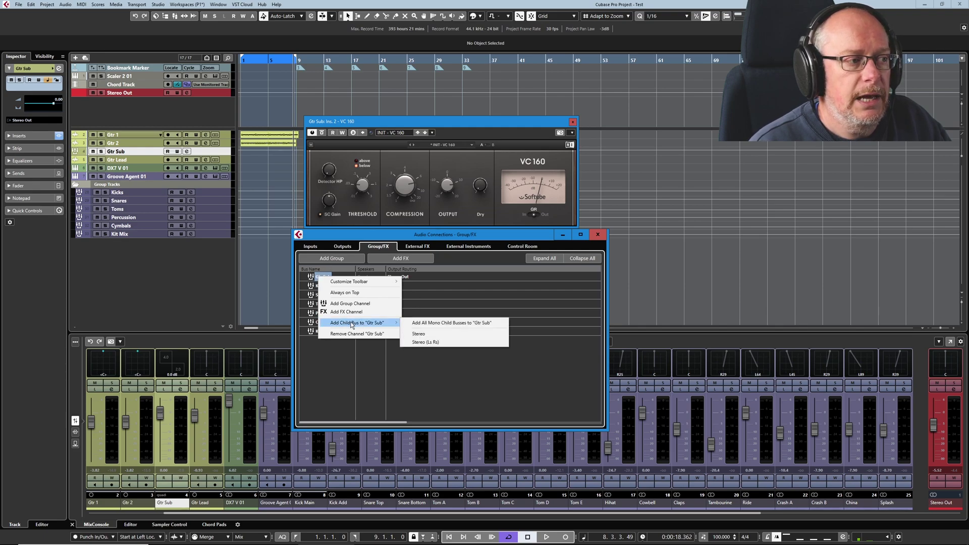
pyautogui.click(432, 343)
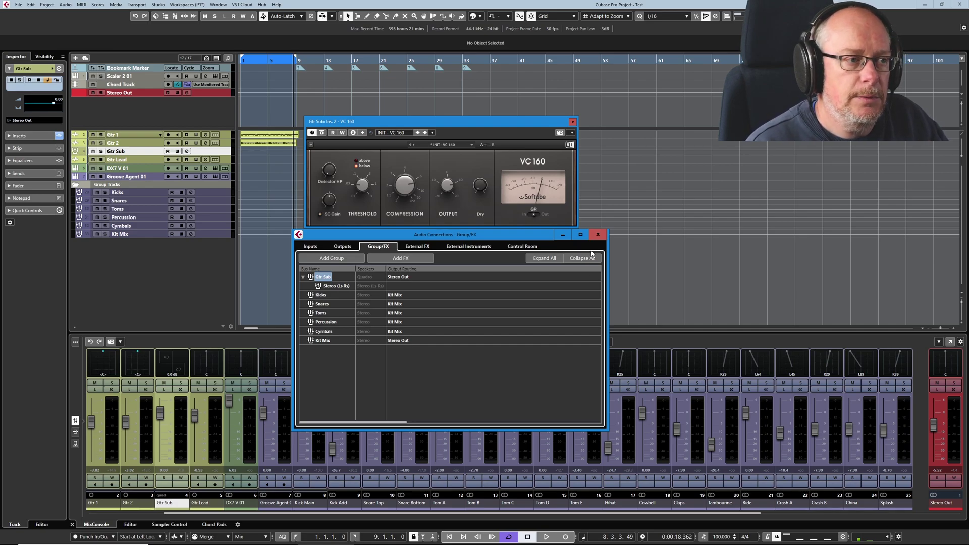
pyautogui.click(598, 235)
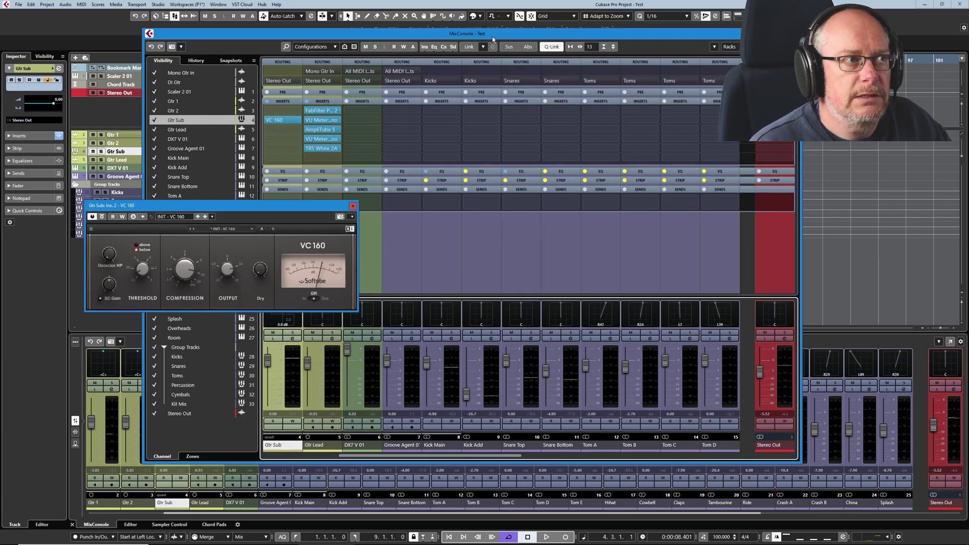
# Send Kicks to Gtr Sub's Stereo (Ls Rs) child bus, activate the send, and play.
pyautogui.moveTo(492, 37); pyautogui.dragTo(573, 44)
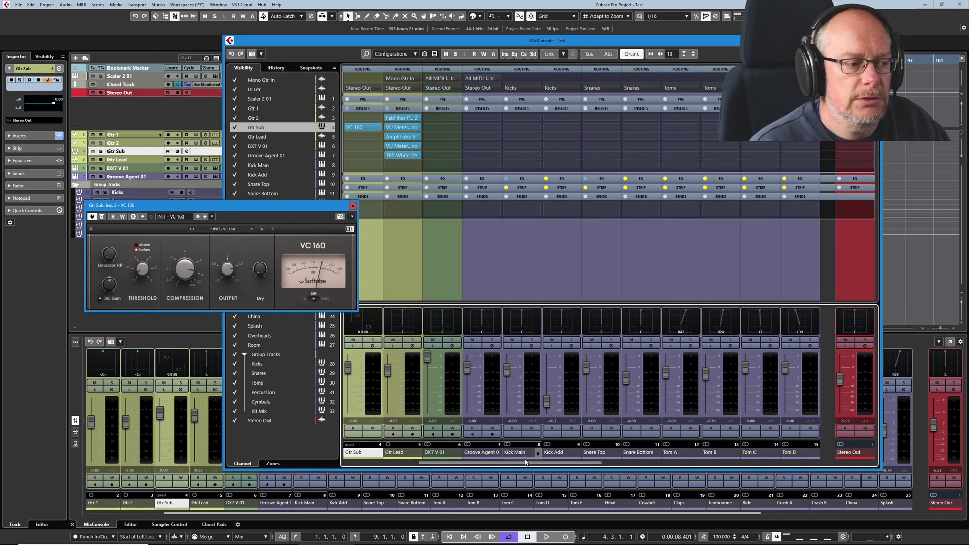
pyautogui.moveTo(524, 463); pyautogui.dragTo(765, 477)
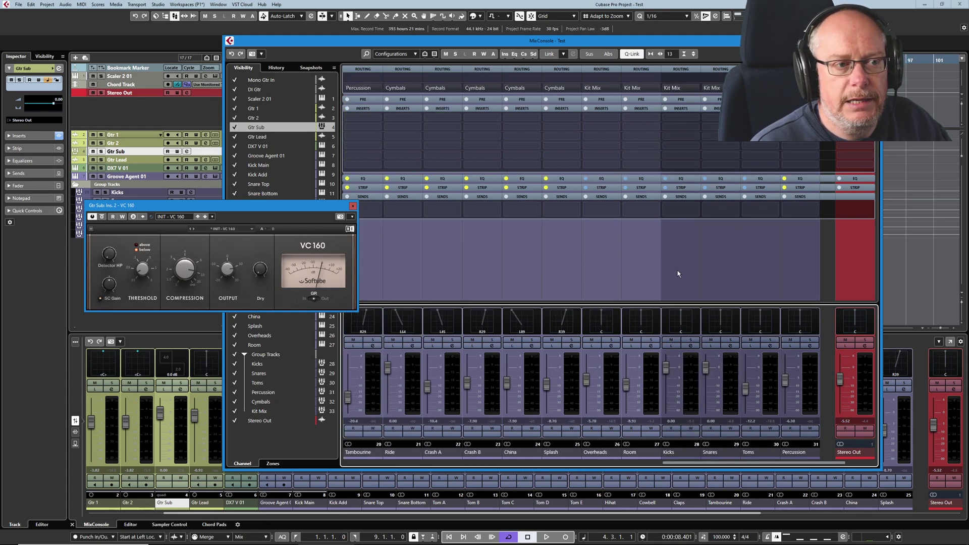
pyautogui.click(698, 212)
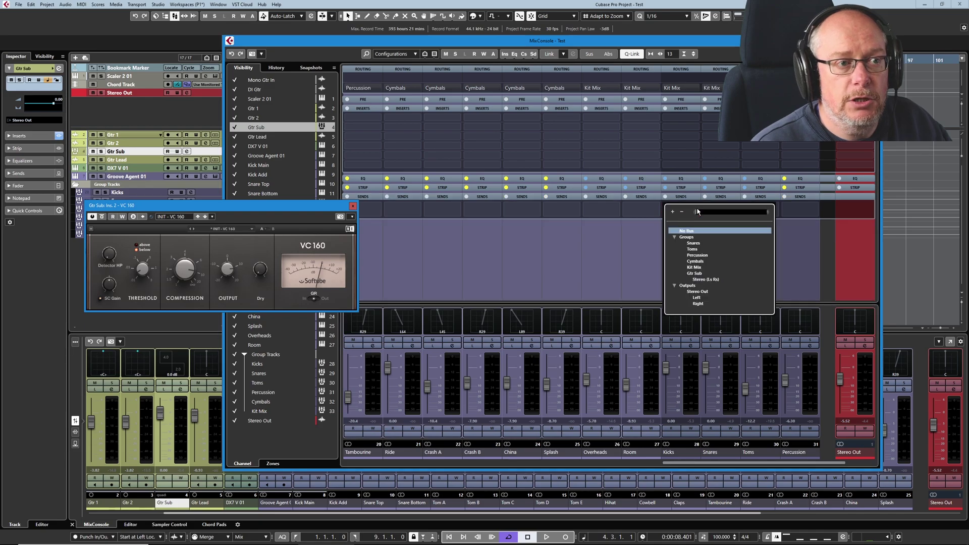
pyautogui.click(707, 280)
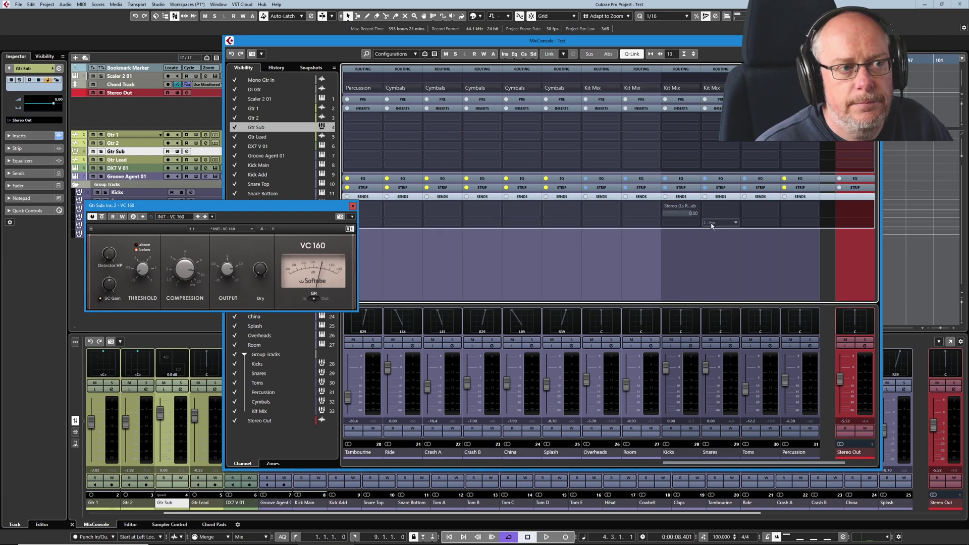
pyautogui.click(666, 206)
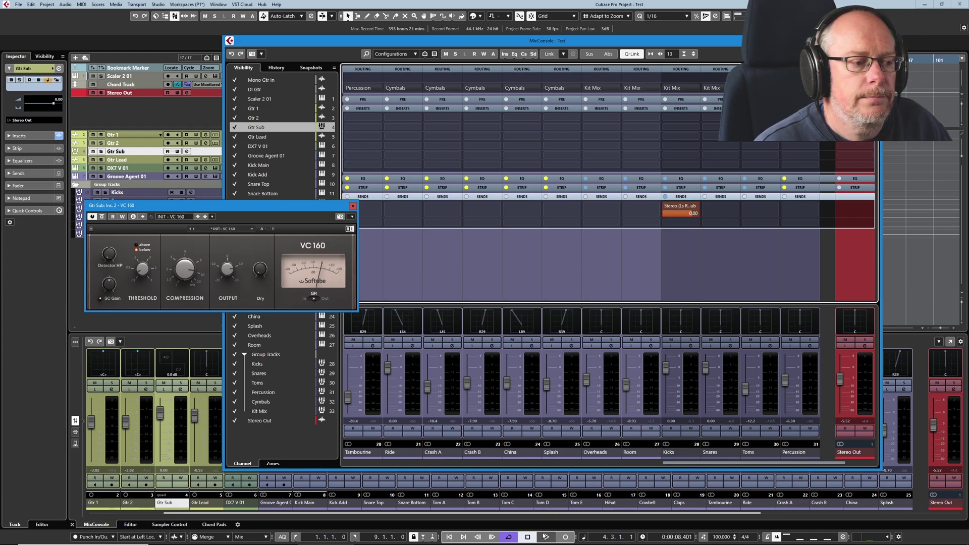
pyautogui.press('F3')
pyautogui.press('space')
pyautogui.moveTo(281, 208); pyautogui.dragTo(526, 196)
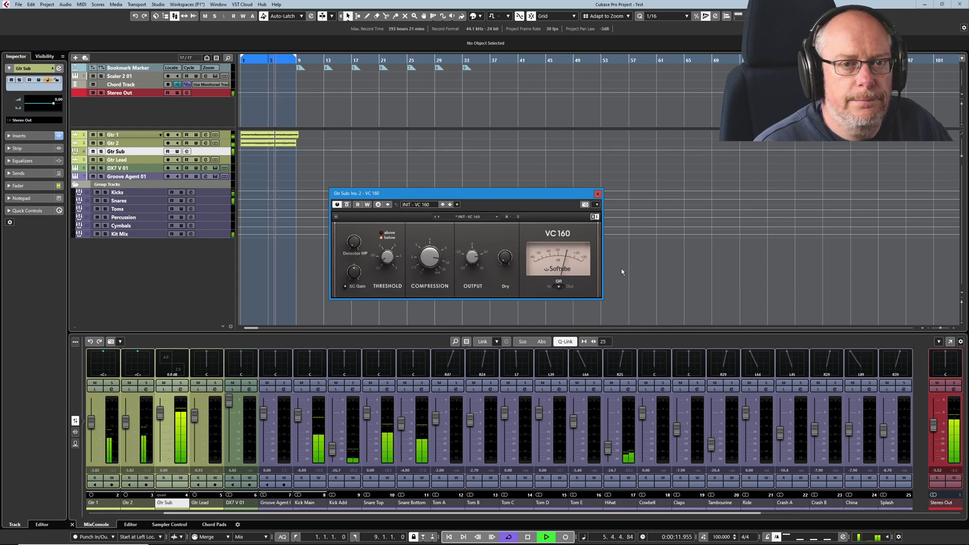
# Pull the Stereo Out fader down to -10.6 dB.
pyautogui.moveTo(933, 428); pyautogui.dragTo(935, 440)
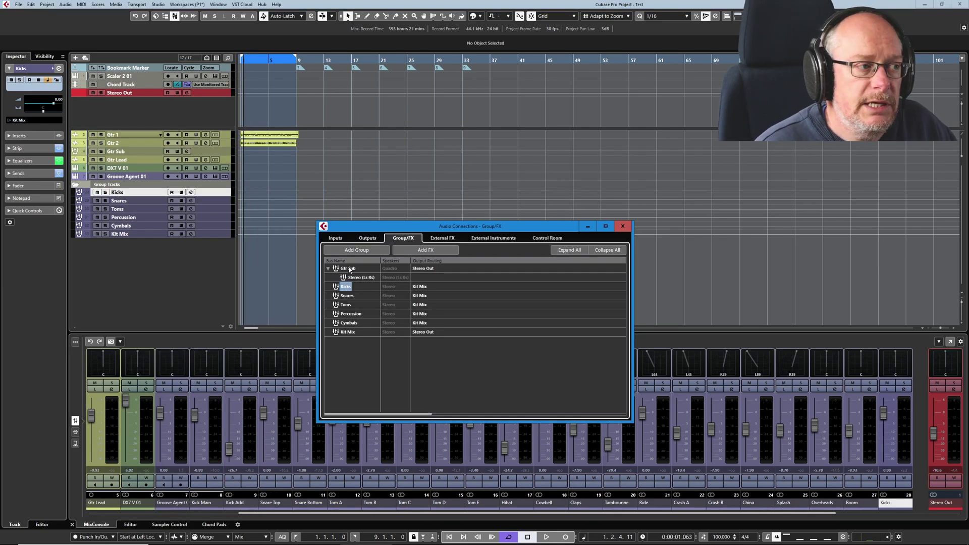
# Add a plain Stereo child bus under the Gtr Sub bus.
pyautogui.rightClick(350, 269)
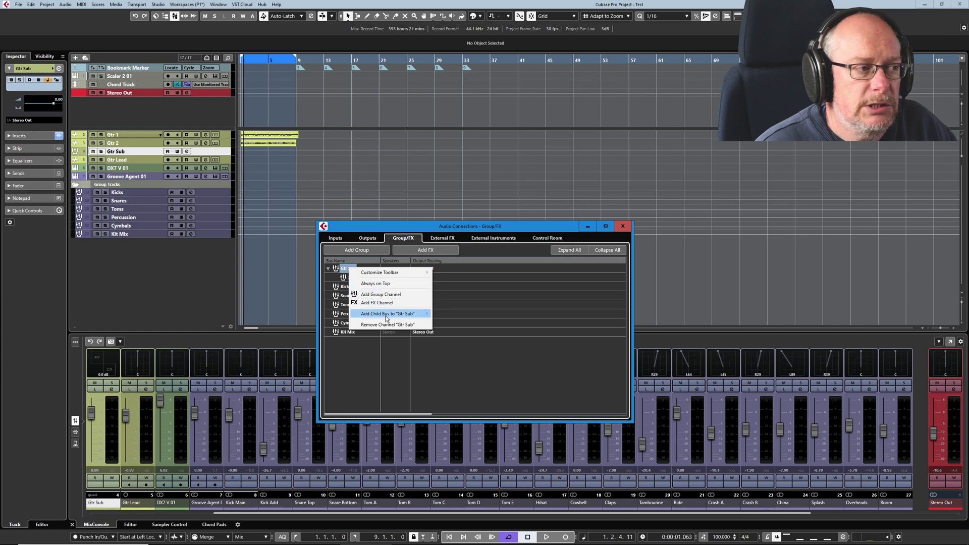
pyautogui.moveTo(383, 314)
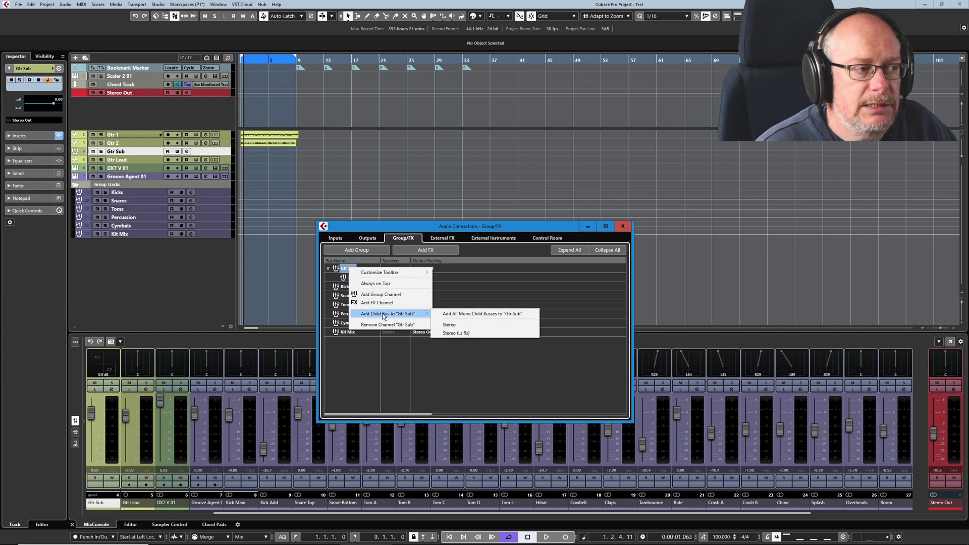
pyautogui.click(449, 326)
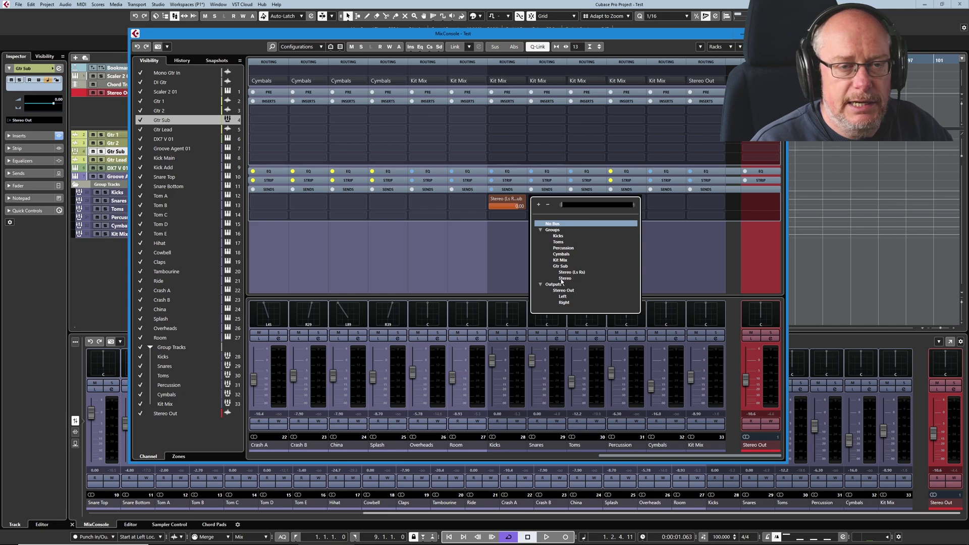
# Close the send destination list, leaving the Kicks send on Stereo (Ls Rs).
pyautogui.click(488, 215)
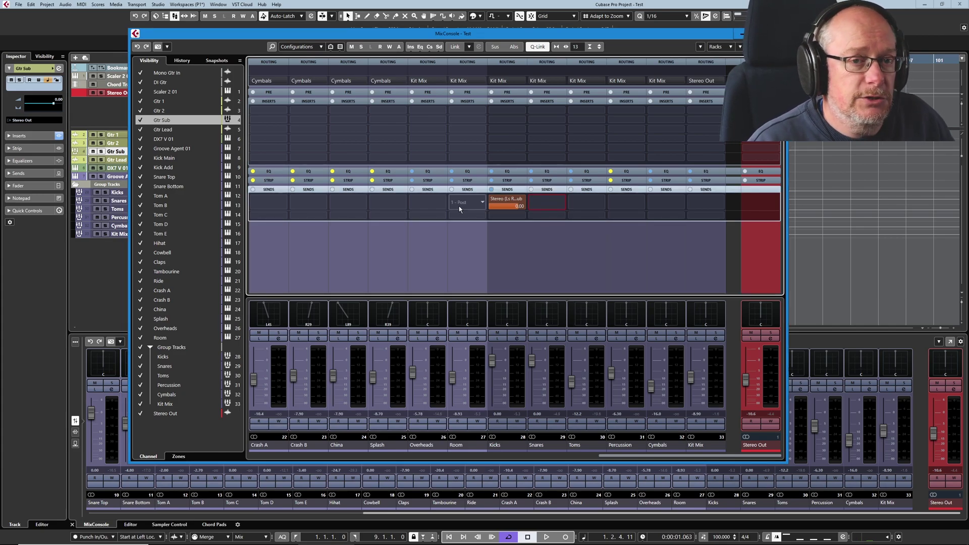